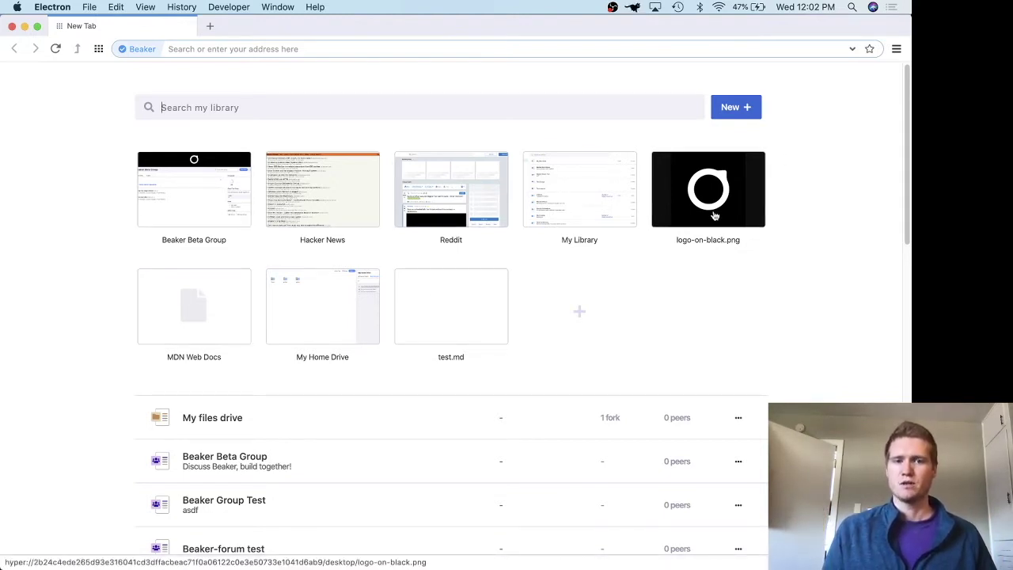
Scroll through the start page's drive list and open My Library
{"action": "scroll", "coordinate": [810, 385], "scroll_direction": "down", "scroll_amount": 10}
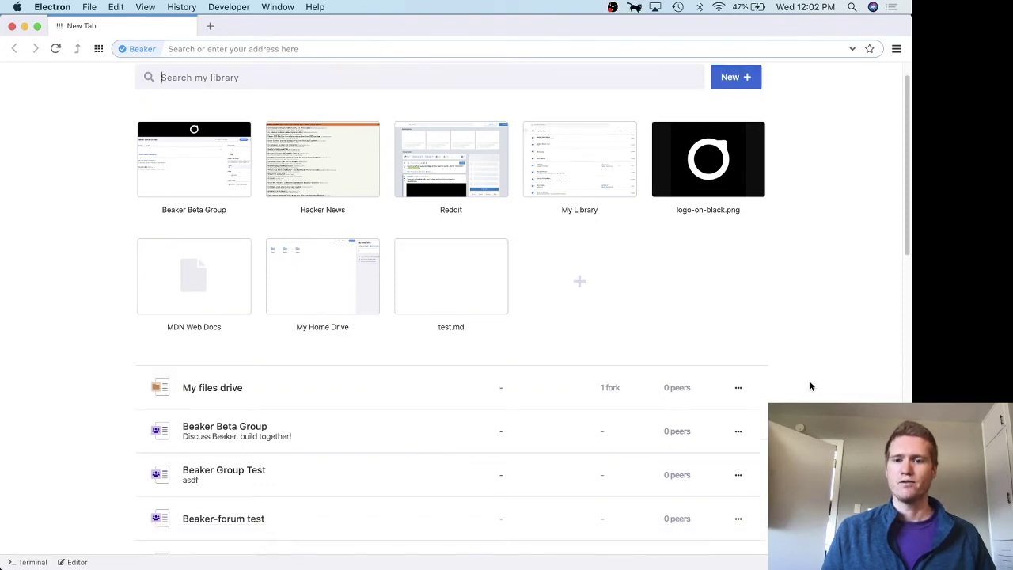
{"action": "scroll", "coordinate": [791, 386], "scroll_direction": "down", "scroll_amount": 2}
{"action": "scroll", "coordinate": [781, 381], "scroll_direction": "up", "scroll_amount": 5}
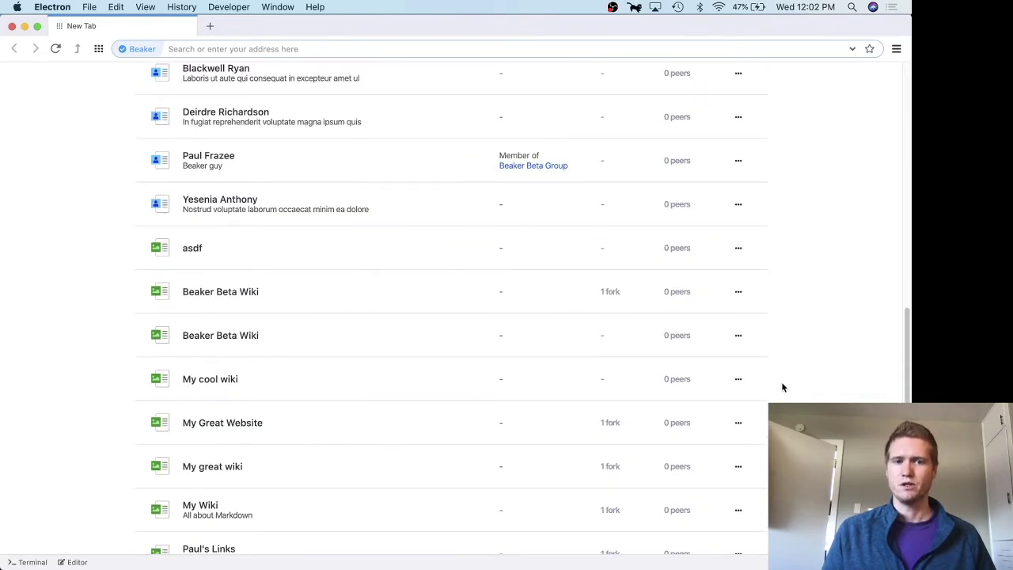
{"action": "scroll", "coordinate": [781, 382], "scroll_direction": "up", "scroll_amount": 10}
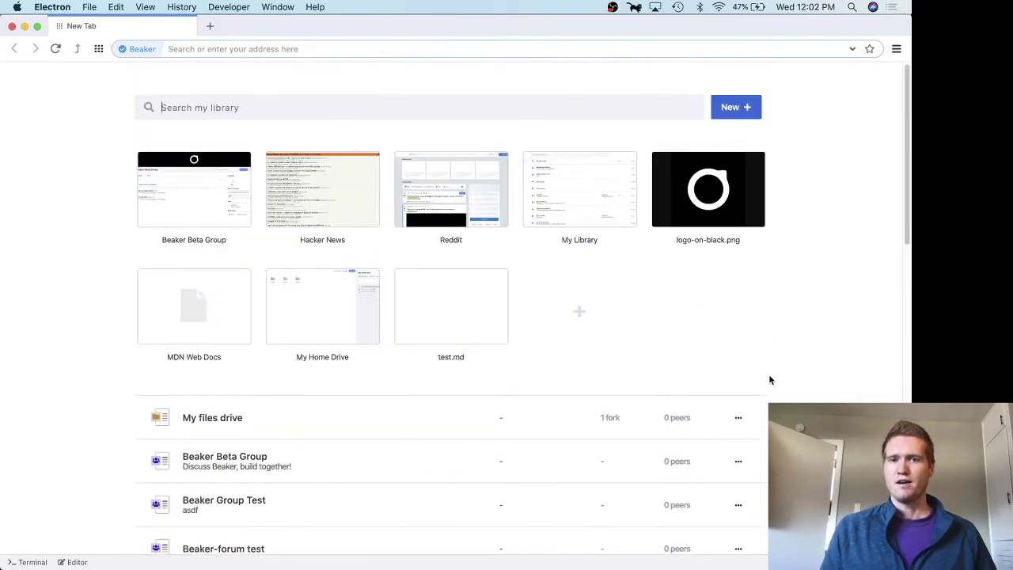
{"action": "left_click", "coordinate": [586, 186]}
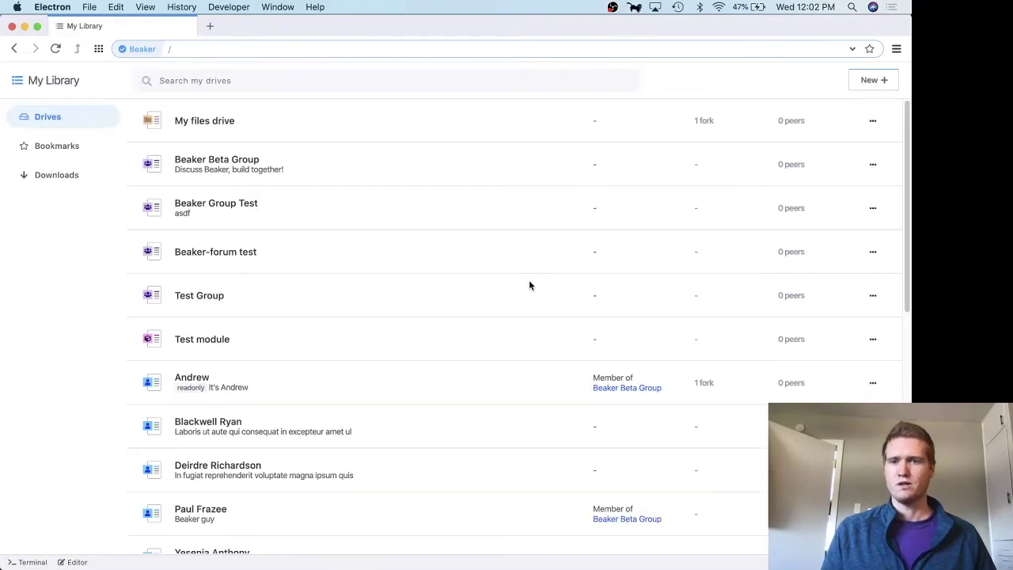
Browse the library's Bookmarks and Downloads lists, then return to Drives
{"action": "scroll", "coordinate": [396, 276], "scroll_direction": "down", "scroll_amount": 10}
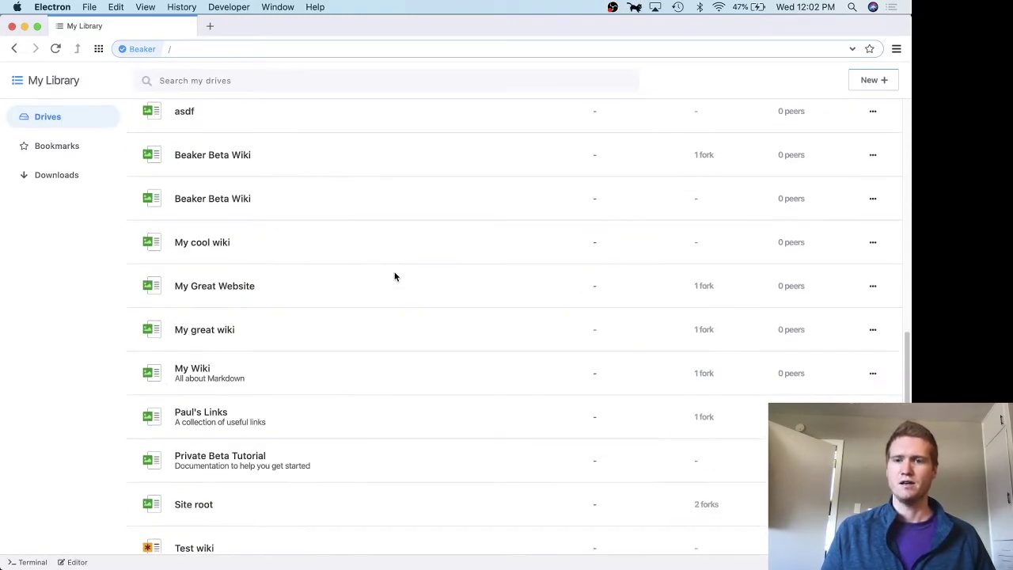
{"action": "scroll", "coordinate": [394, 275], "scroll_direction": "up", "scroll_amount": 10}
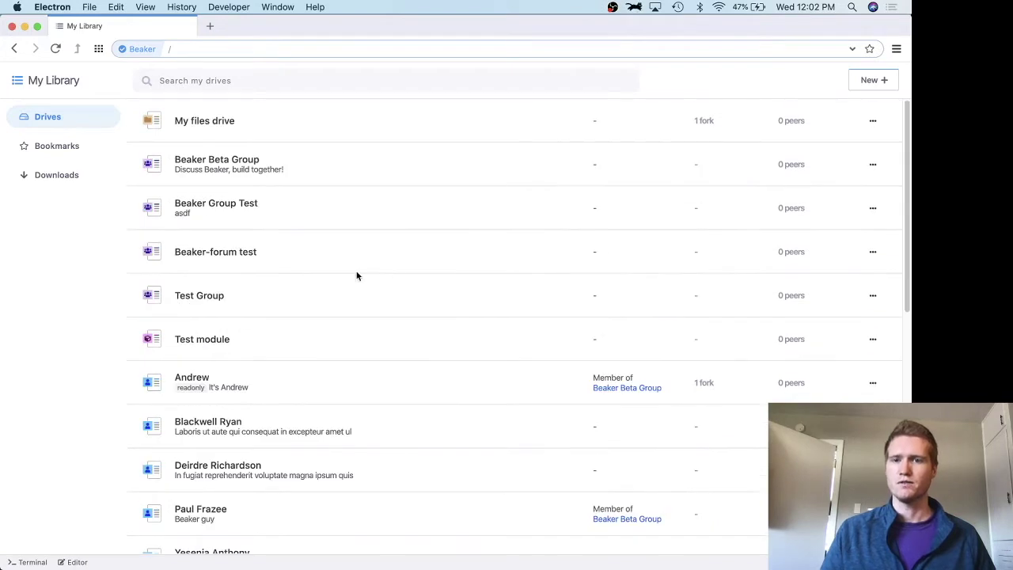
{"action": "left_click", "coordinate": [69, 148]}
{"action": "left_click", "coordinate": [70, 174]}
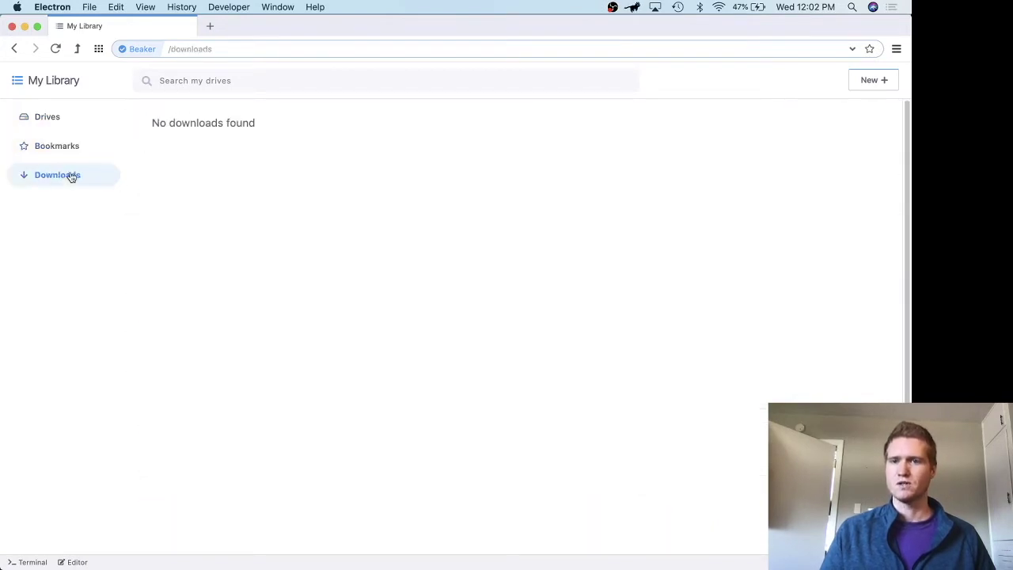
{"action": "left_click", "coordinate": [58, 120]}
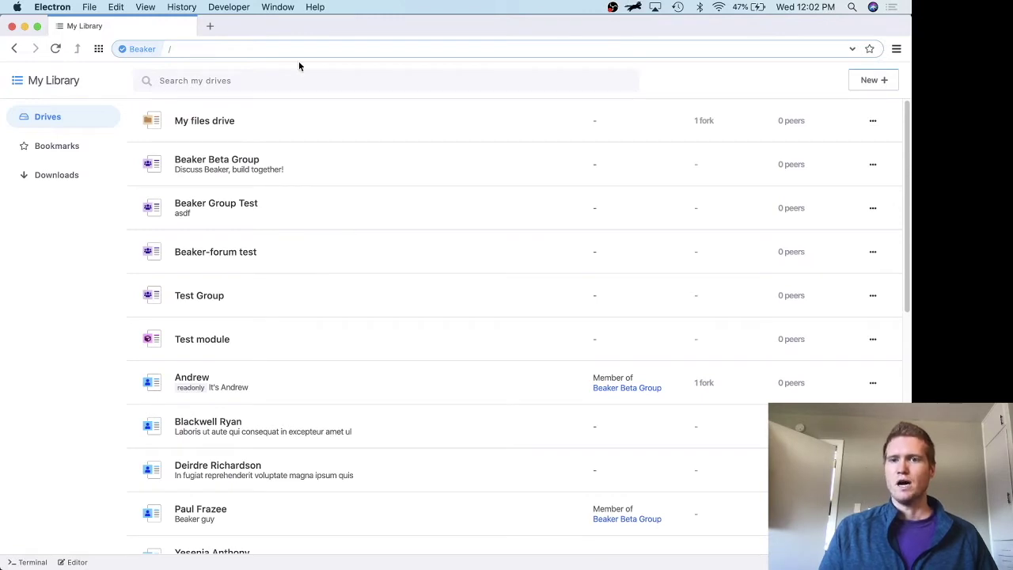
Replace My Library with a new start-page tab and show the new-drive options
{"action": "left_click", "coordinate": [210, 26]}
{"action": "left_click", "coordinate": [187, 28]}
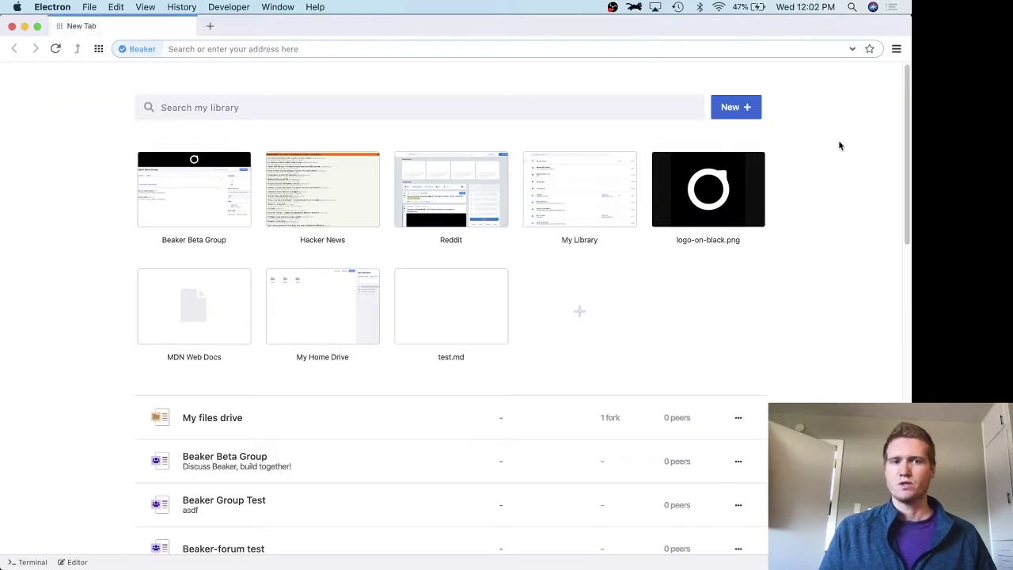
{"action": "left_click", "coordinate": [750, 110]}
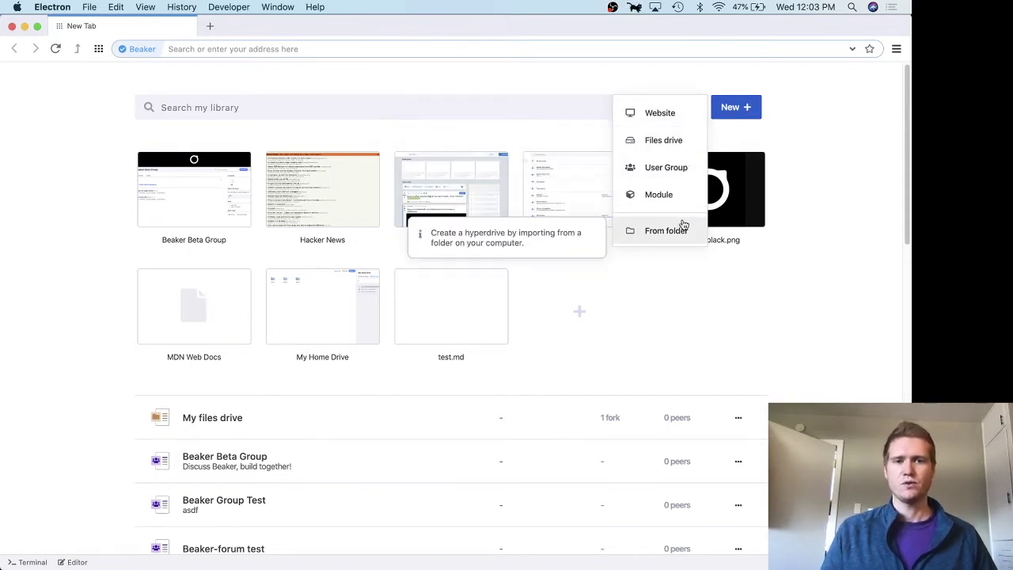
Start a new Website drive titled 'My great website'
{"action": "left_click", "coordinate": [672, 120]}
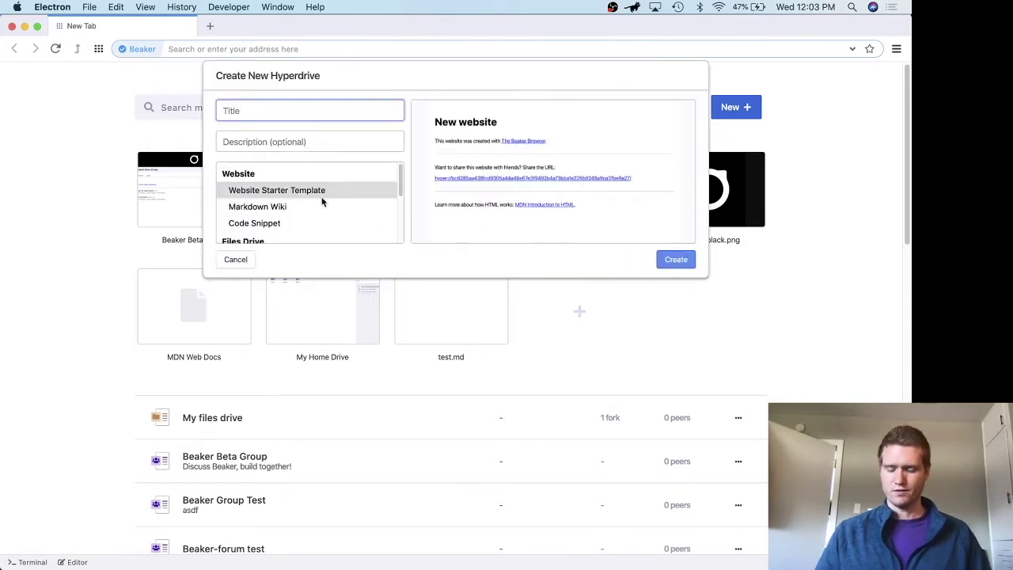
{"action": "type", "text": "My great "}
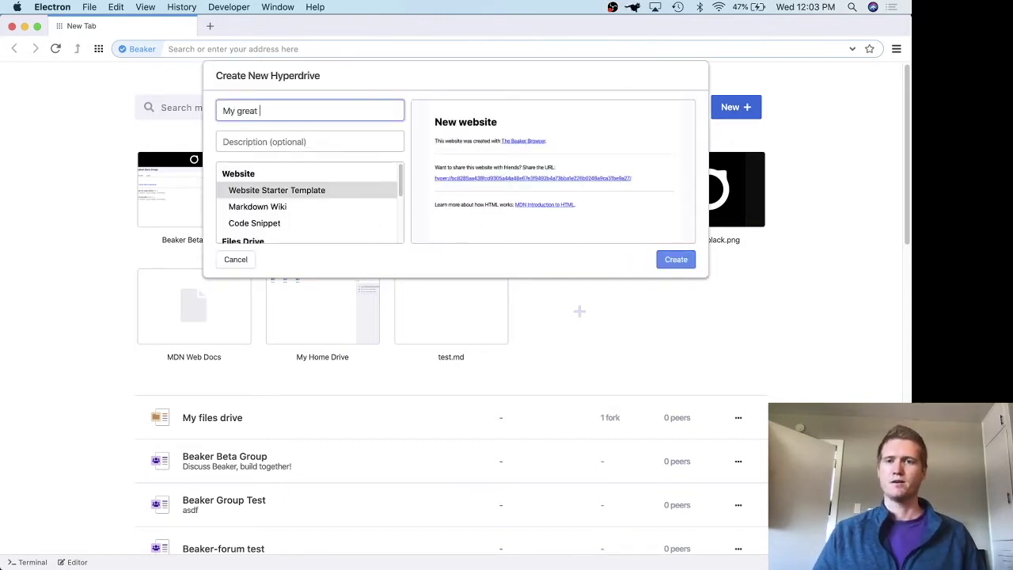
{"action": "type", "text": "website"}
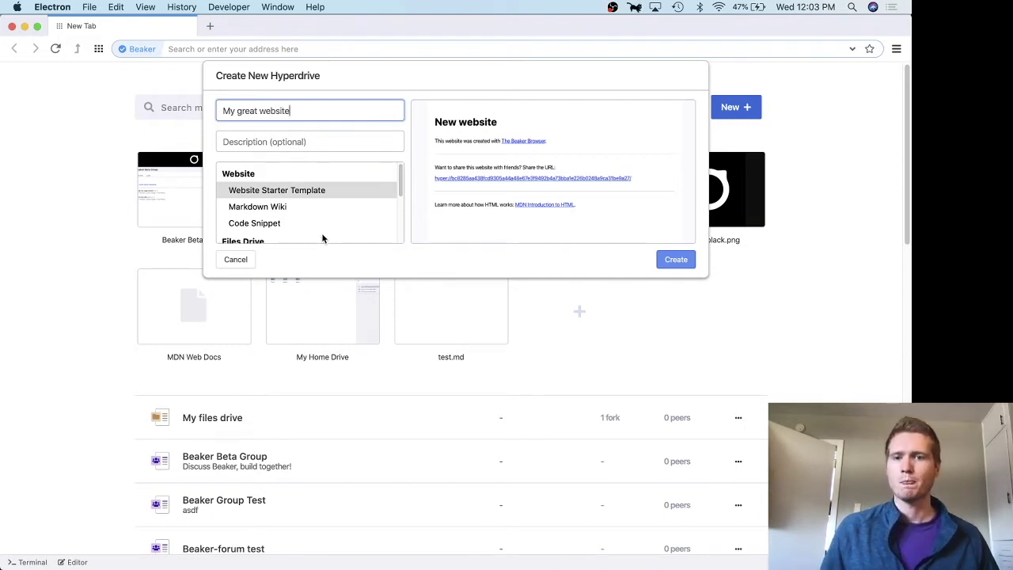
{"action": "left_click_drag", "start_coordinate": [400, 188], "coordinate": [397, 225]}
Preview the Link-sharing Forum, File-share and Code Module templates
{"action": "left_click", "coordinate": [291, 203]}
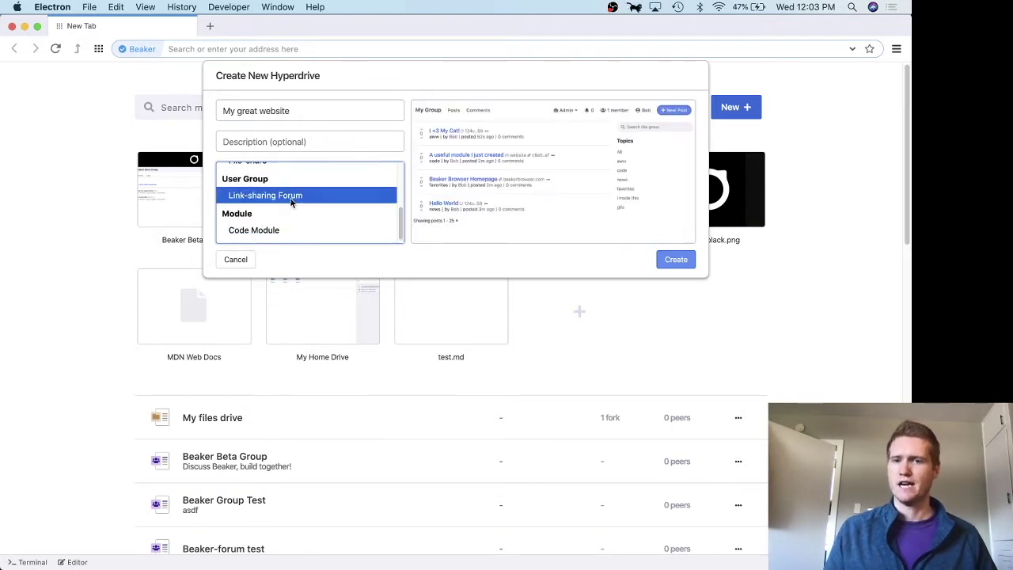
{"action": "scroll", "coordinate": [285, 200], "scroll_direction": "up", "scroll_amount": 6}
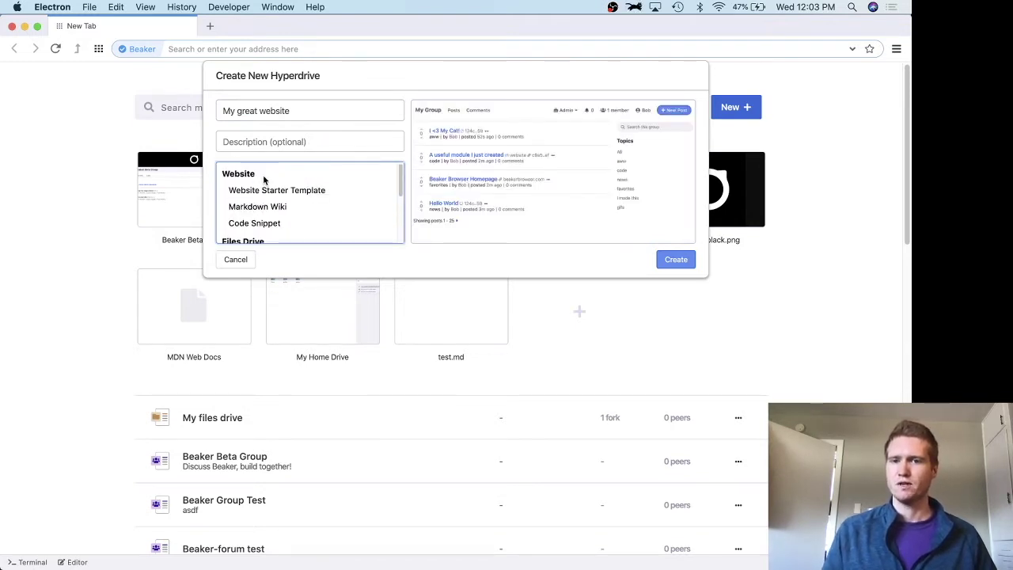
{"action": "left_click_drag", "start_coordinate": [400, 185], "coordinate": [401, 206]}
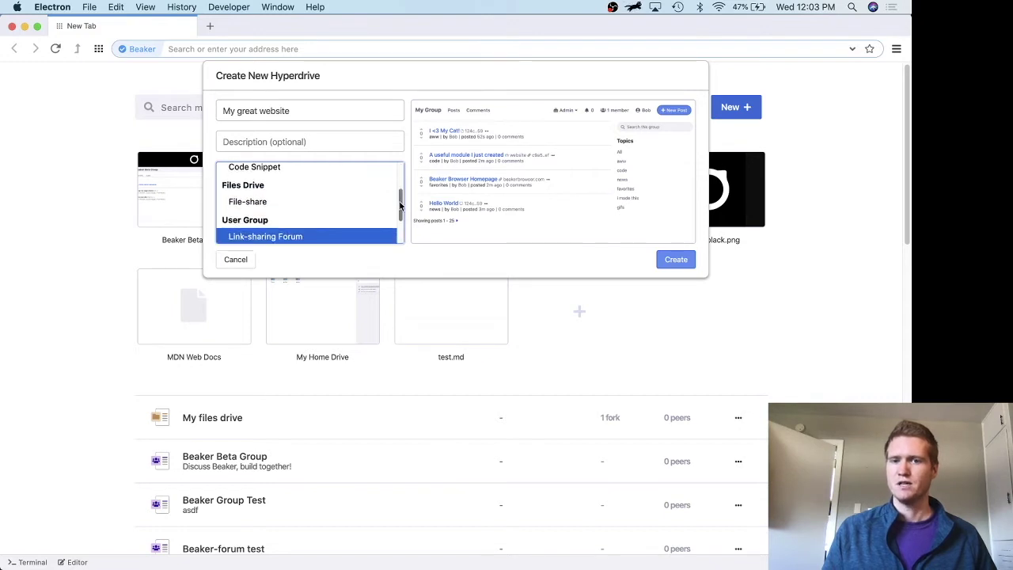
{"action": "left_click", "coordinate": [303, 201]}
{"action": "scroll", "coordinate": [355, 212], "scroll_direction": "down", "scroll_amount": 2}
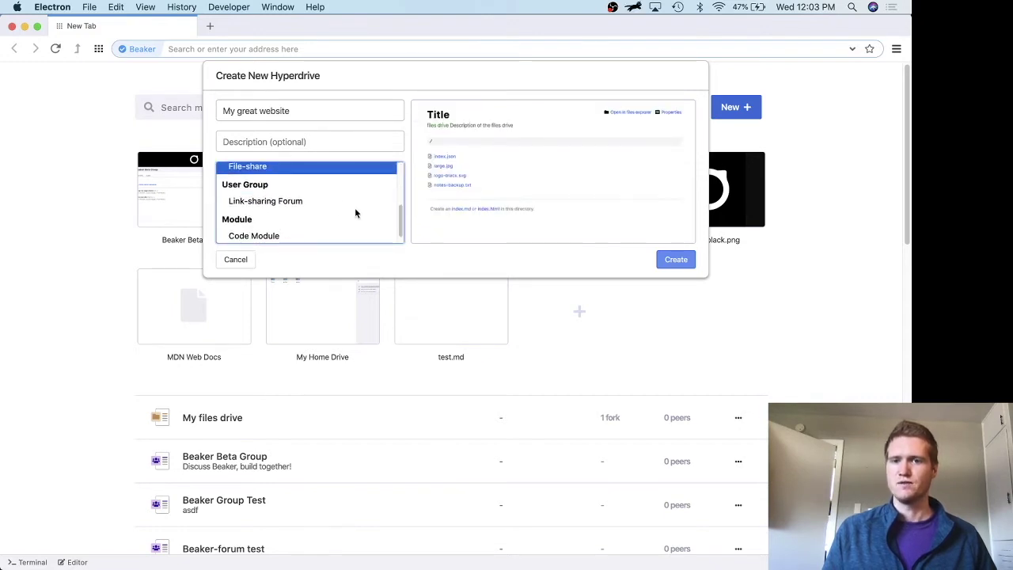
{"action": "left_click", "coordinate": [355, 204]}
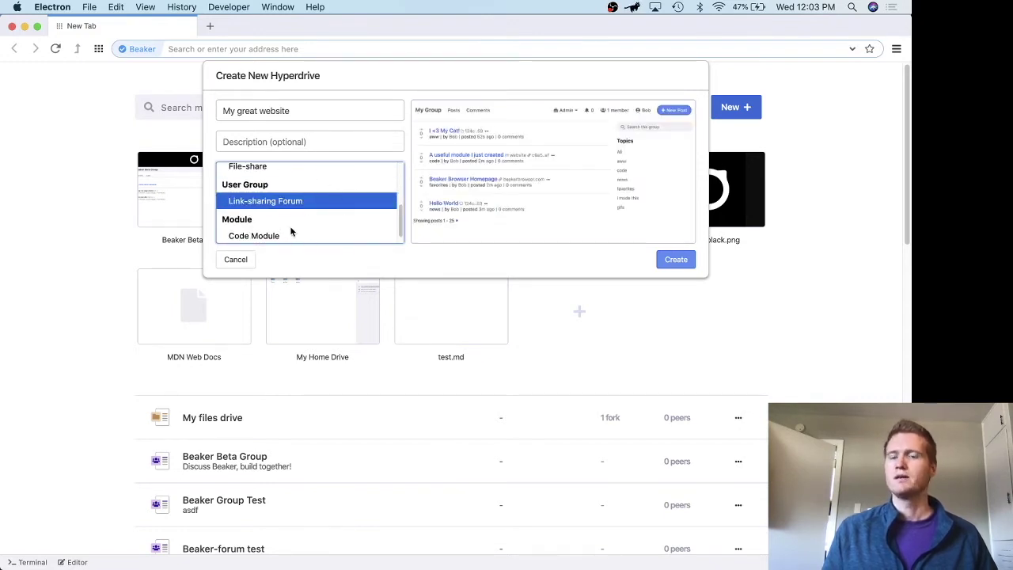
{"action": "left_click", "coordinate": [386, 232]}
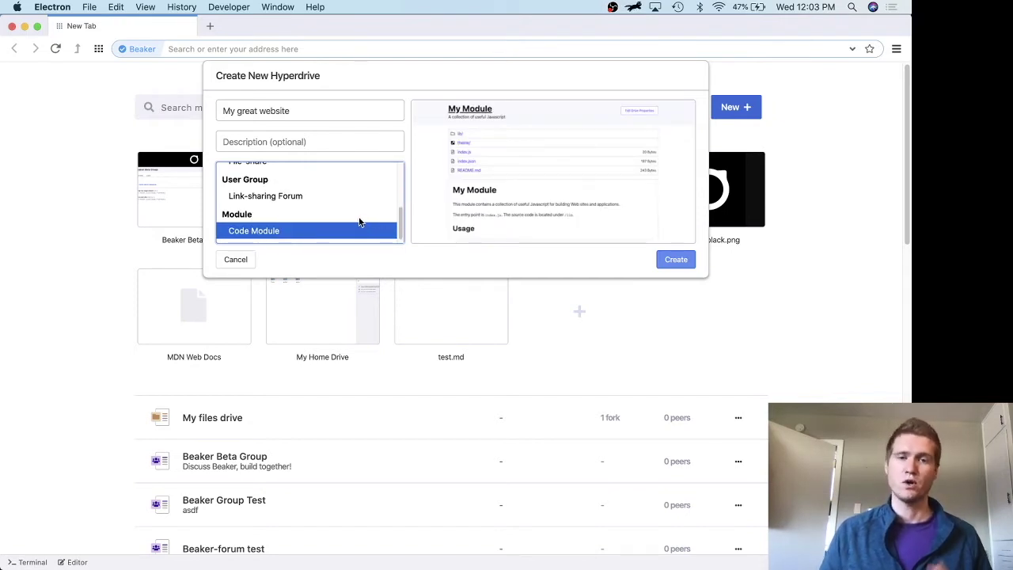
Select the Markdown Wiki template and create the drive
{"action": "scroll", "coordinate": [358, 222], "scroll_direction": "up", "scroll_amount": 5}
{"action": "left_click", "coordinate": [335, 199]}
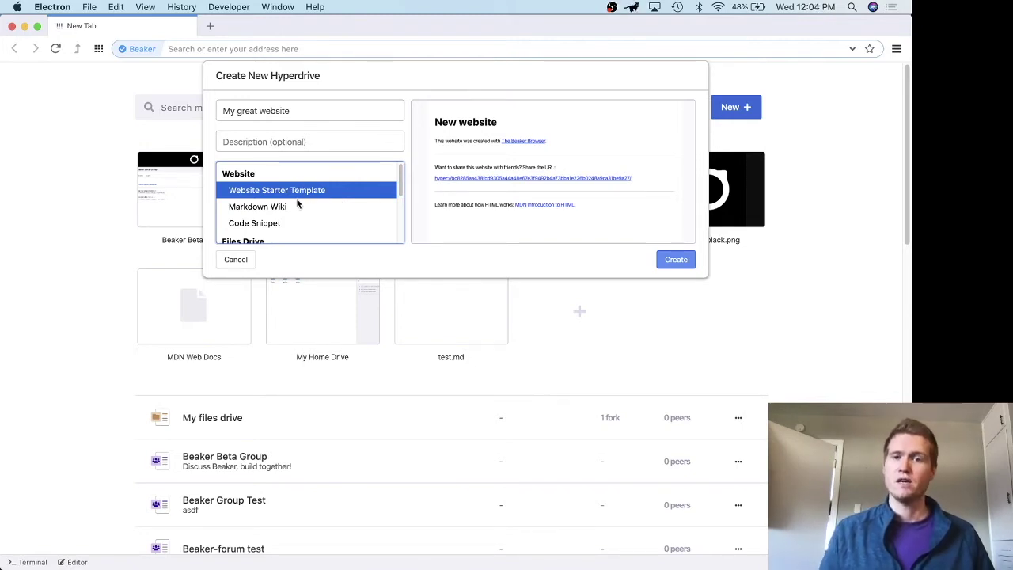
{"action": "left_click", "coordinate": [298, 206]}
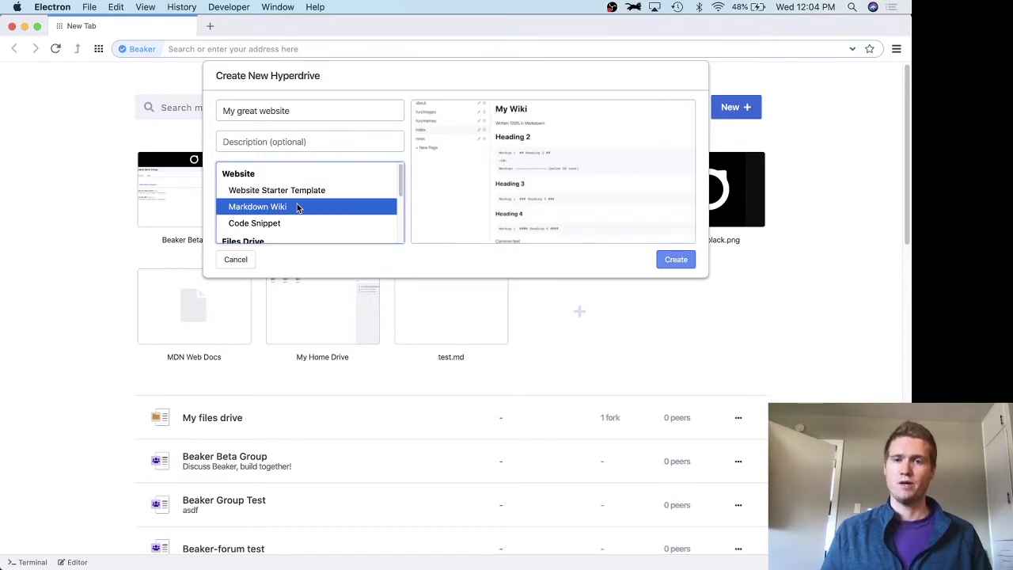
{"action": "left_click", "coordinate": [686, 260]}
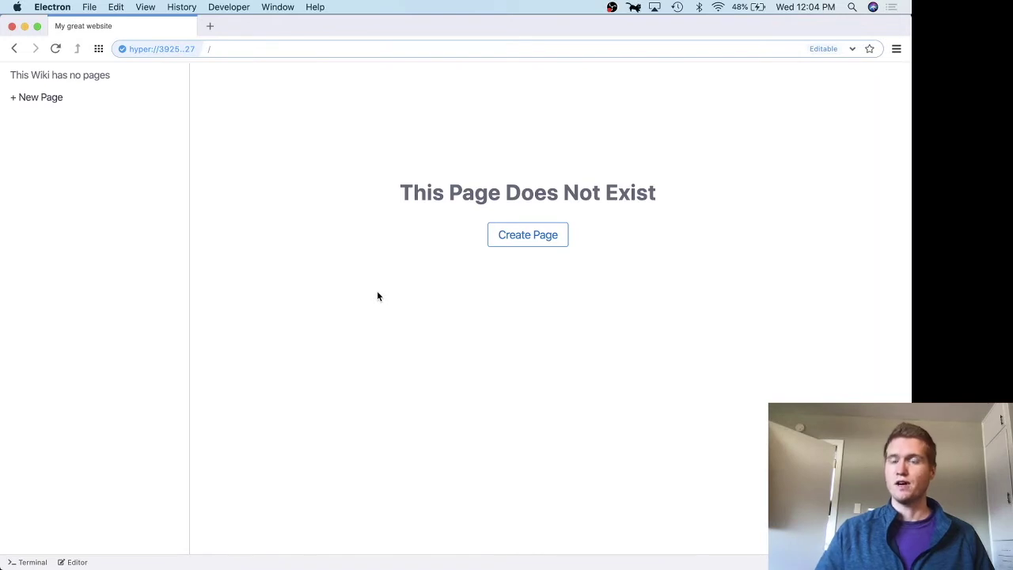
Create the index page with heading 'My Great Website Wiki' and italic *markdown*, and save it
{"action": "left_click", "coordinate": [530, 244]}
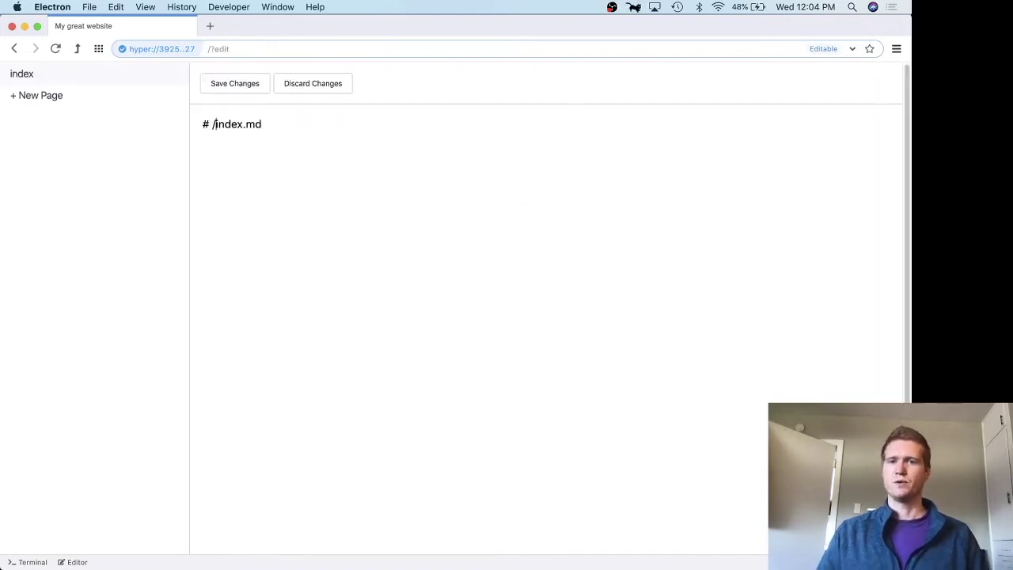
{"action": "key", "text": "alt+BackSpace"}
{"action": "key", "text": "alt+BackSpace"}
{"action": "type", "text": "My "}
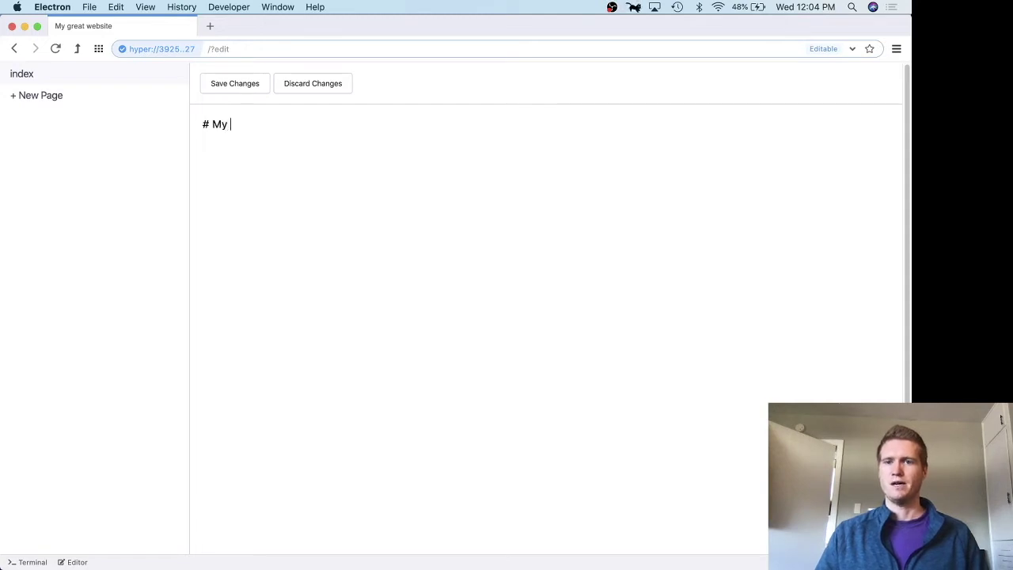
{"action": "type", "text": "Great Websi"}
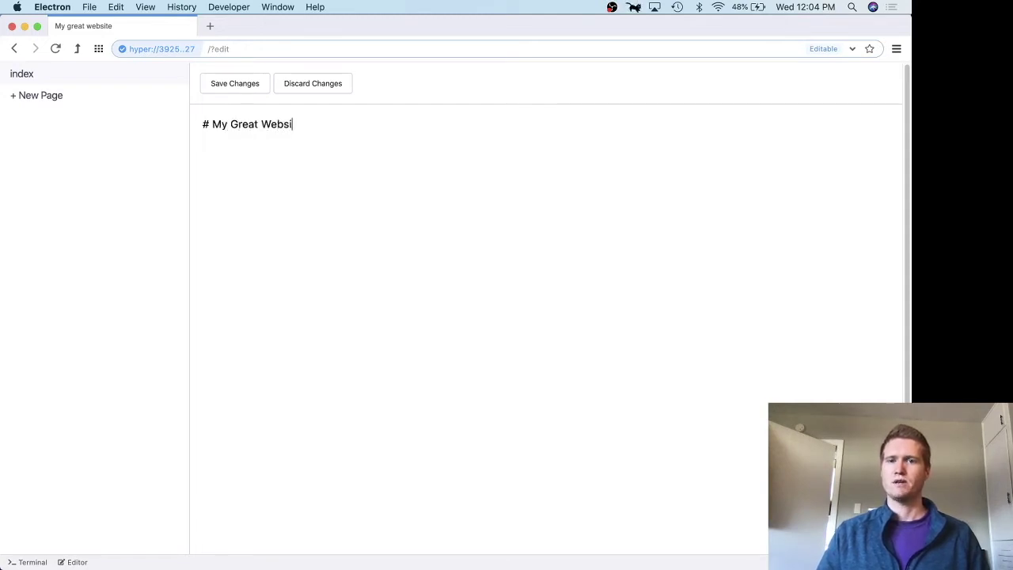
{"action": "type", "text": "te Wiki"}
{"action": "key", "text": "Return"}
{"action": "key", "text": "Return"}
{"action": "type", "text": "*"}
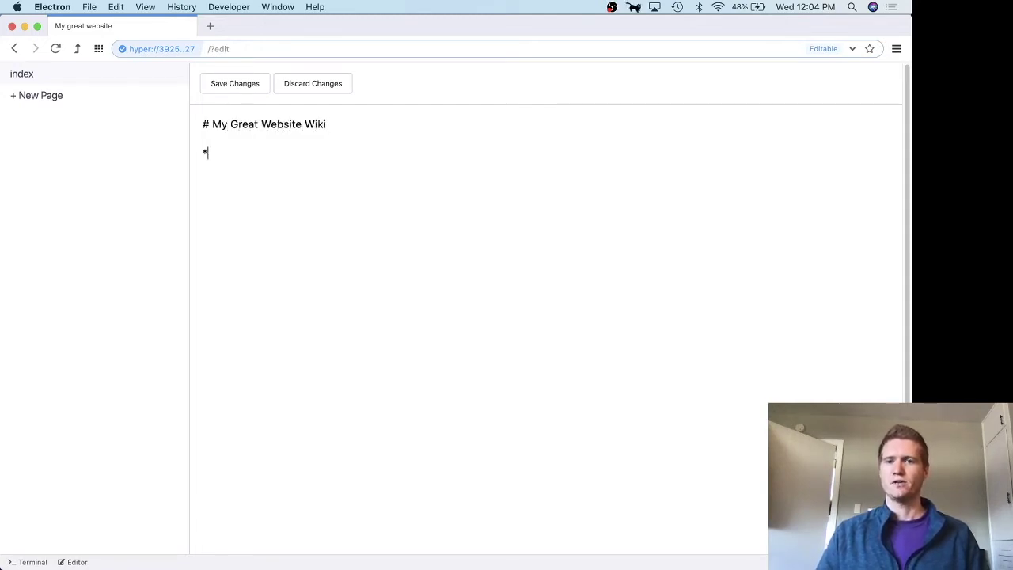
{"action": "type", "text": "markdown*"}
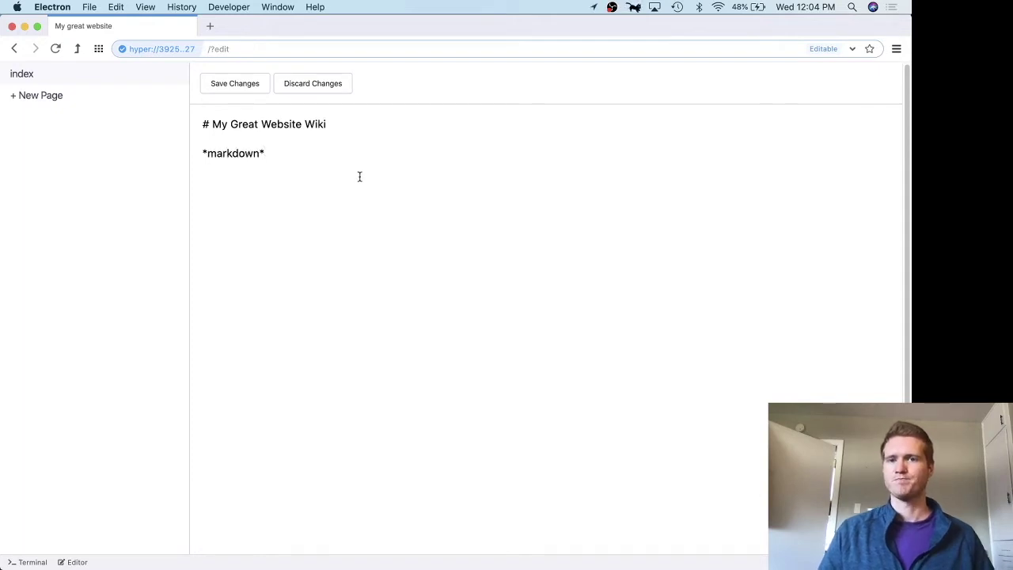
{"action": "left_click", "coordinate": [235, 86]}
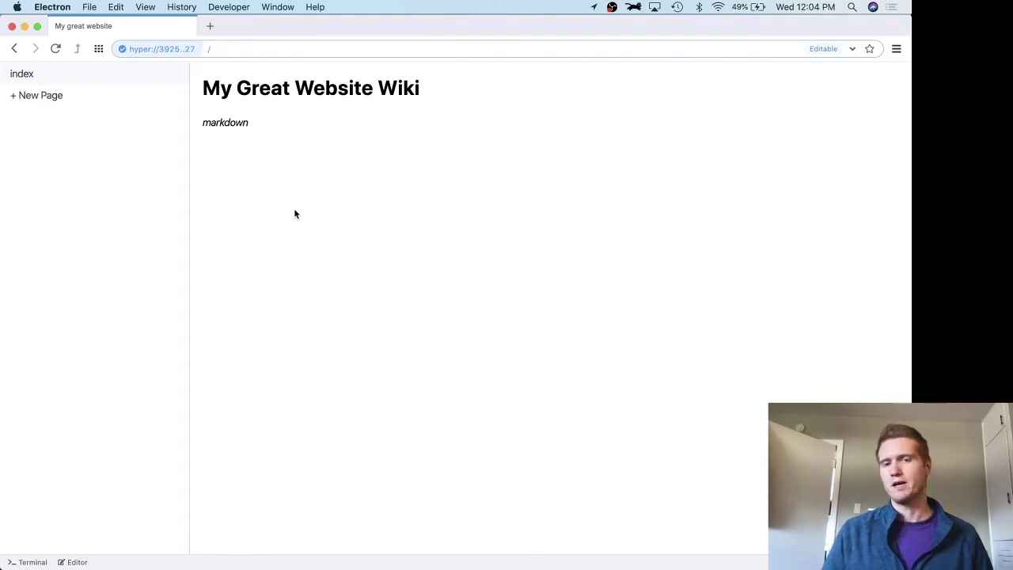
{"action": "key", "text": "super+e"}
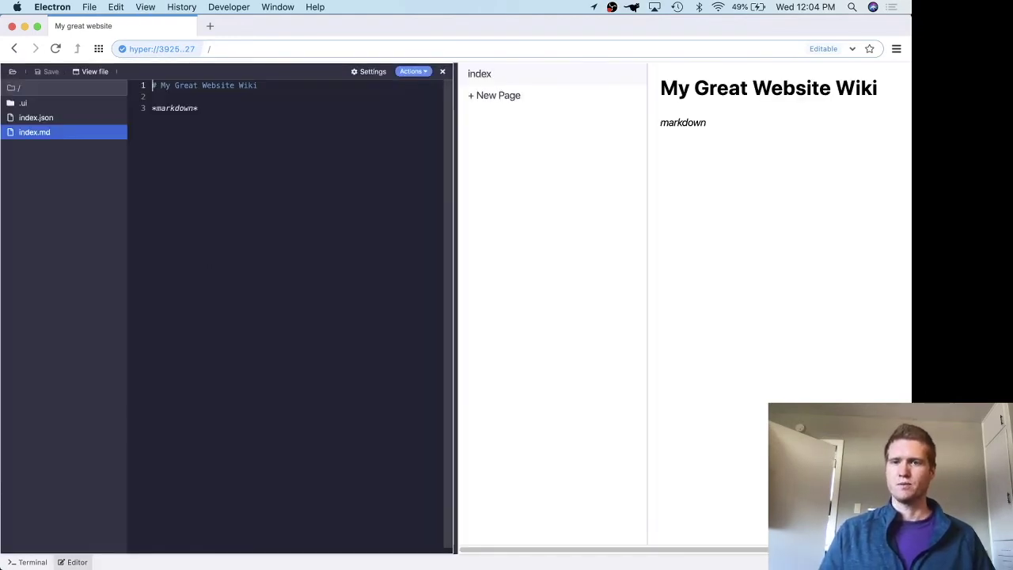
Append '!!!' to line 3 of index.md and close the source editor
{"action": "left_click", "coordinate": [223, 134]}
{"action": "type", "text": "!!!"}
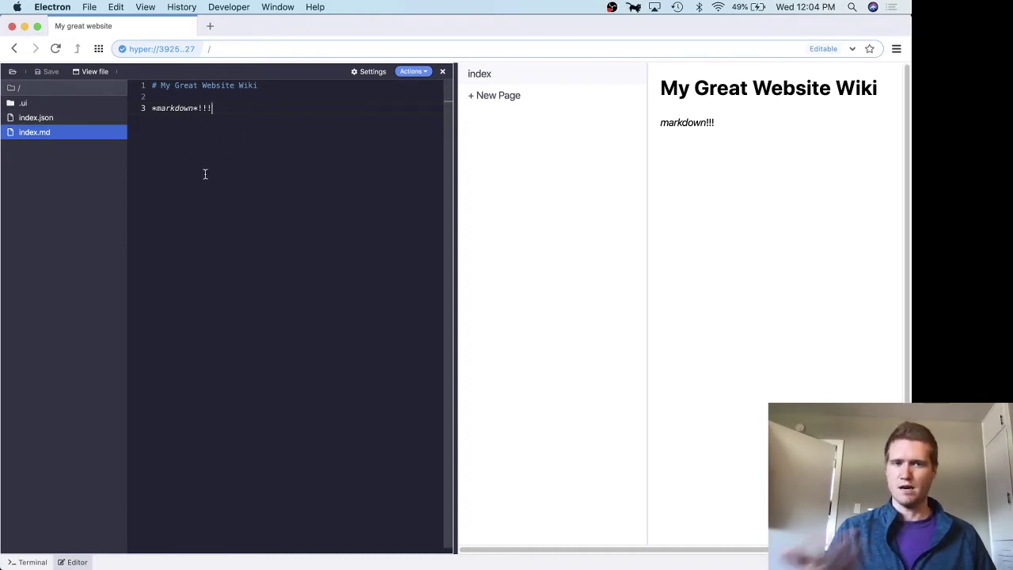
{"action": "left_click", "coordinate": [480, 79]}
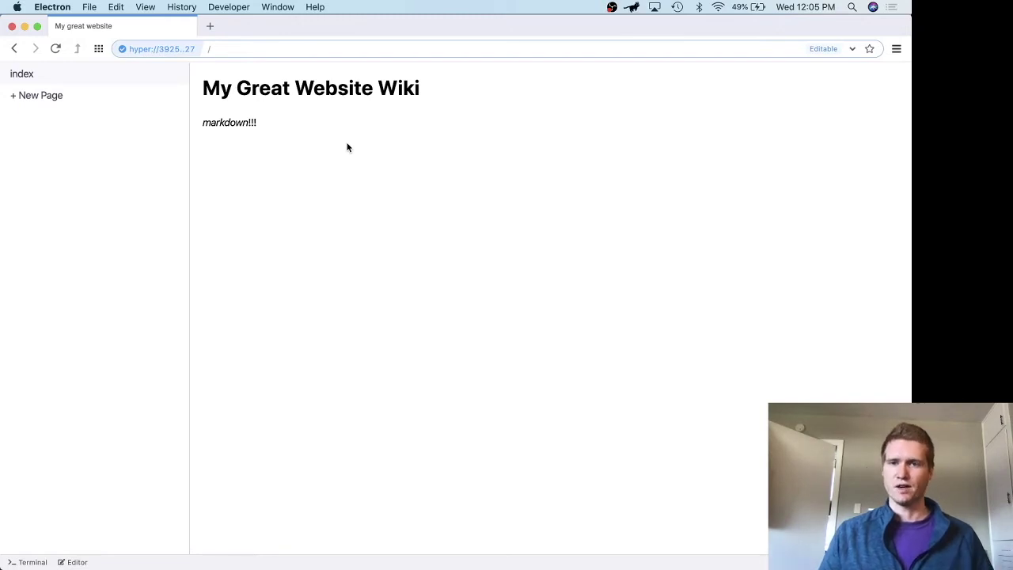
{"action": "left_click", "coordinate": [170, 53]}
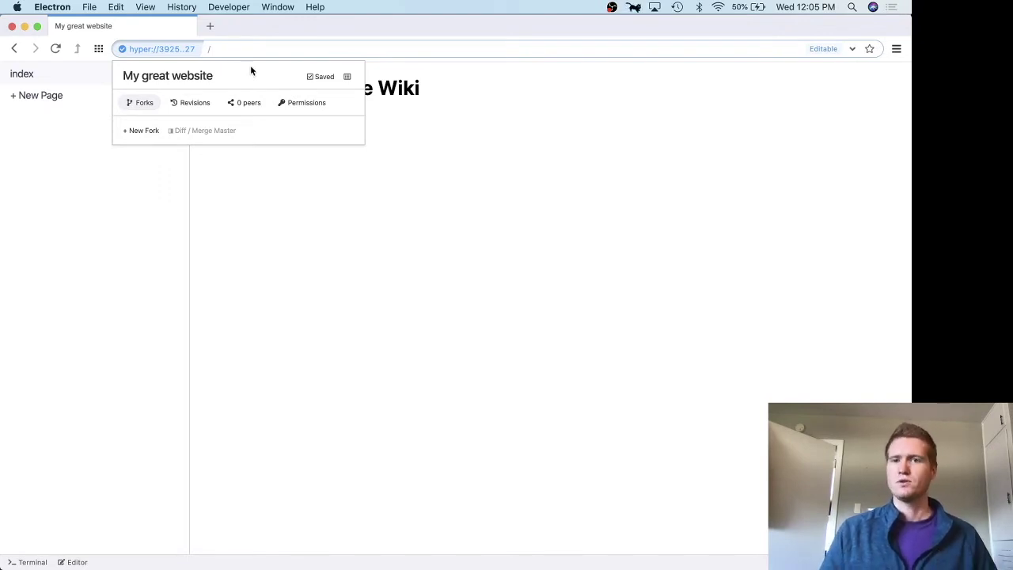
Create a fork of My great website based on Master, labelled 'dev'
{"action": "left_click", "coordinate": [151, 138]}
{"action": "left_click", "coordinate": [352, 121]}
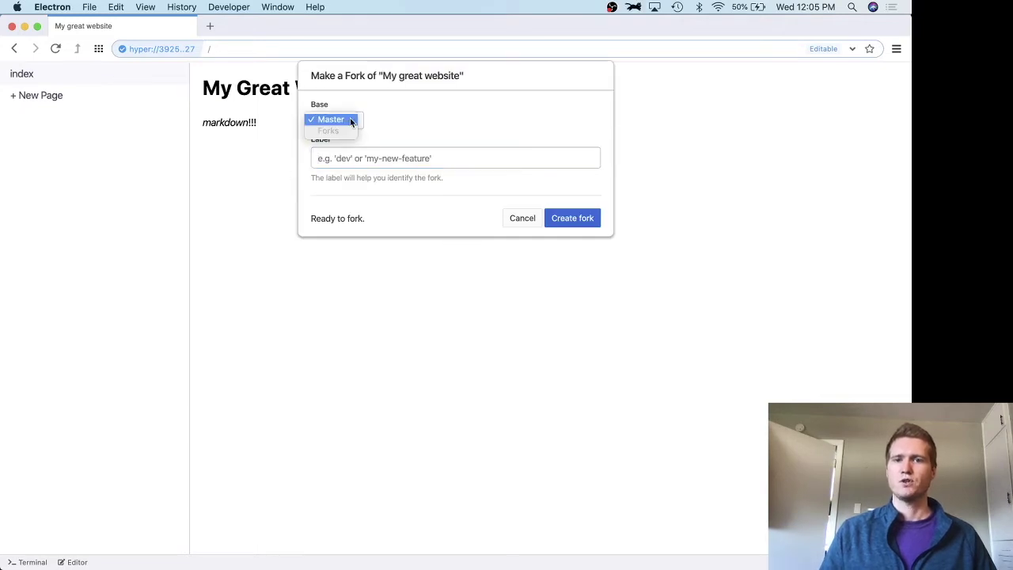
{"action": "left_click", "coordinate": [345, 121]}
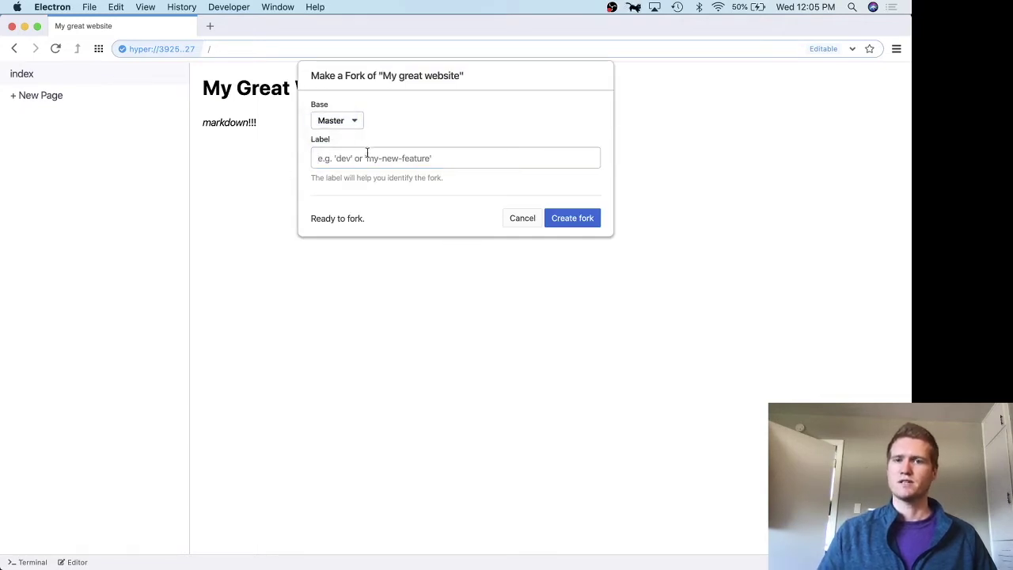
{"action": "left_click", "coordinate": [368, 156]}
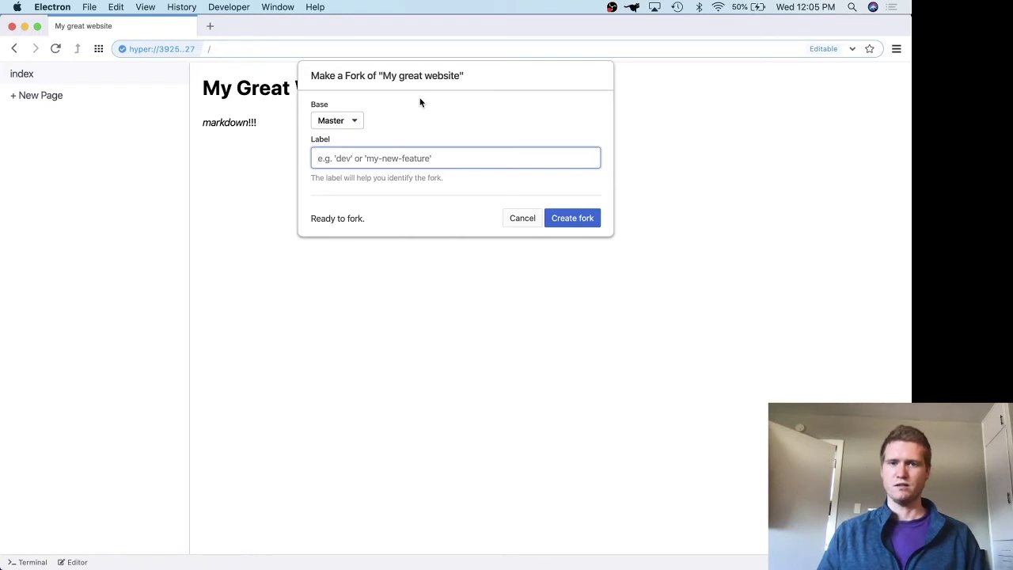
{"action": "type", "text": "dev"}
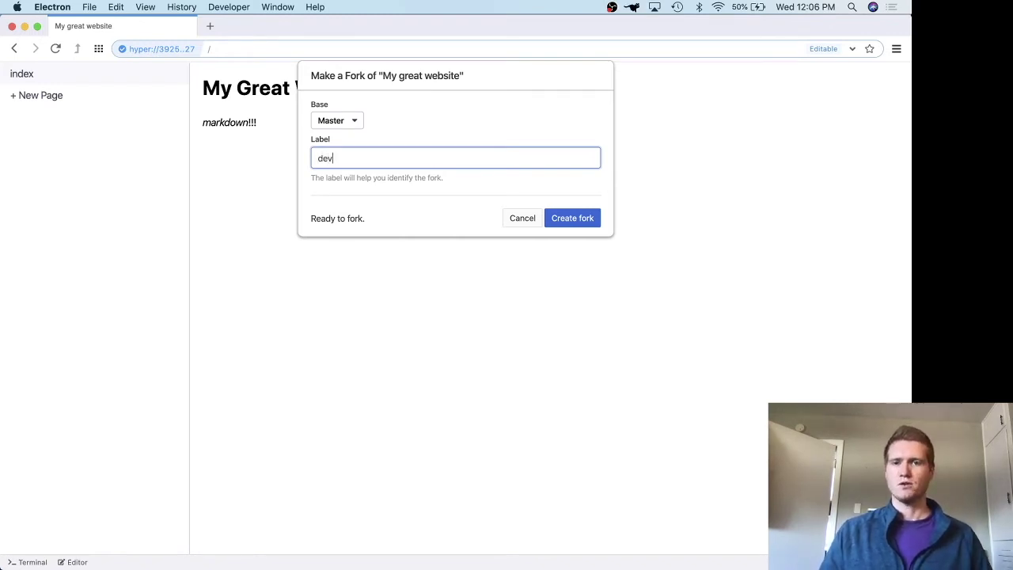
{"action": "left_click", "coordinate": [586, 218]}
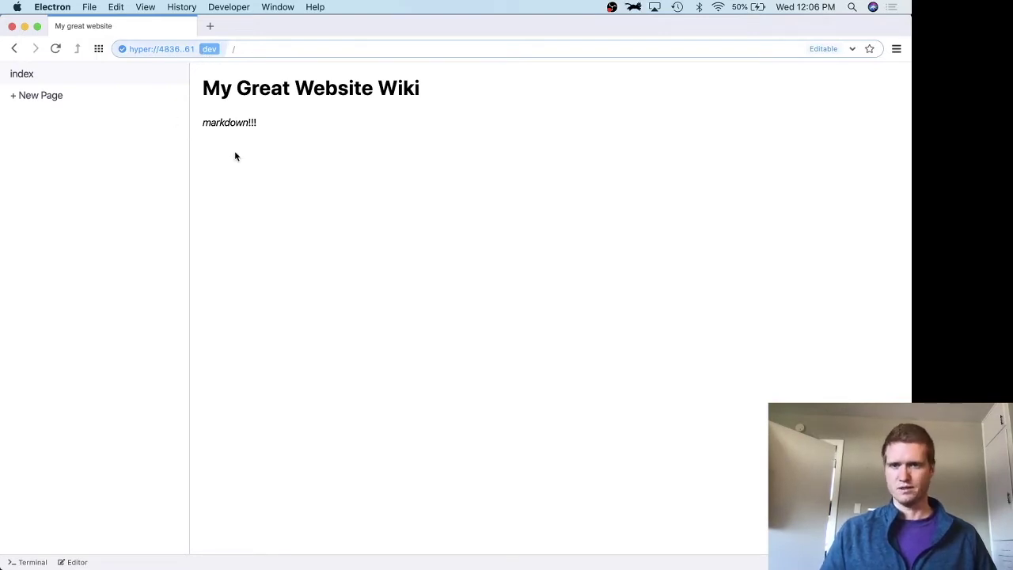
Open the site's Forks list and switch to the Master version
{"action": "left_click", "coordinate": [179, 50]}
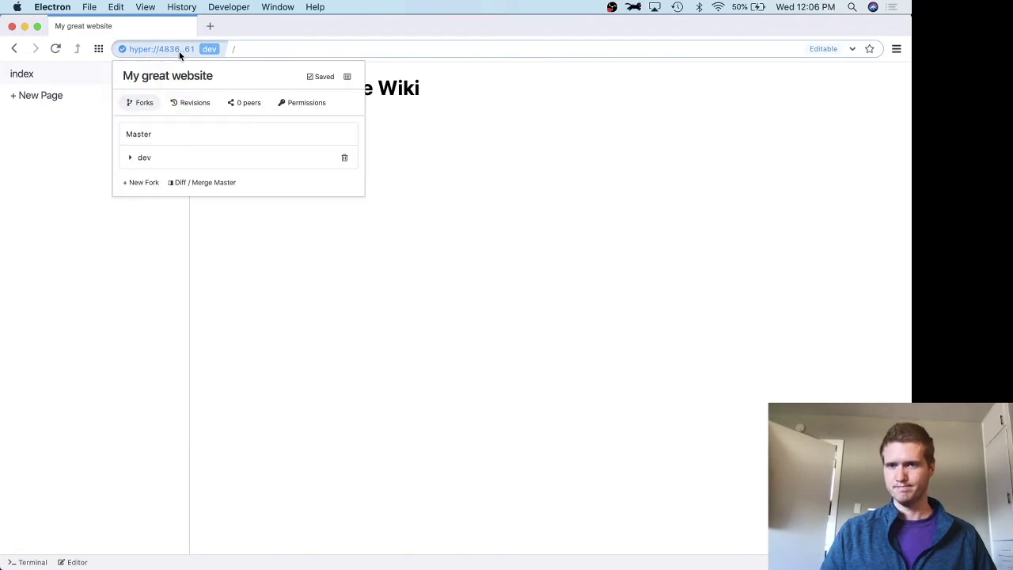
{"action": "left_click", "coordinate": [219, 136]}
On the dev fork, append '??' to index.md line 3, reload, then open Diff / Merge with Master
{"action": "left_click", "coordinate": [222, 162]}
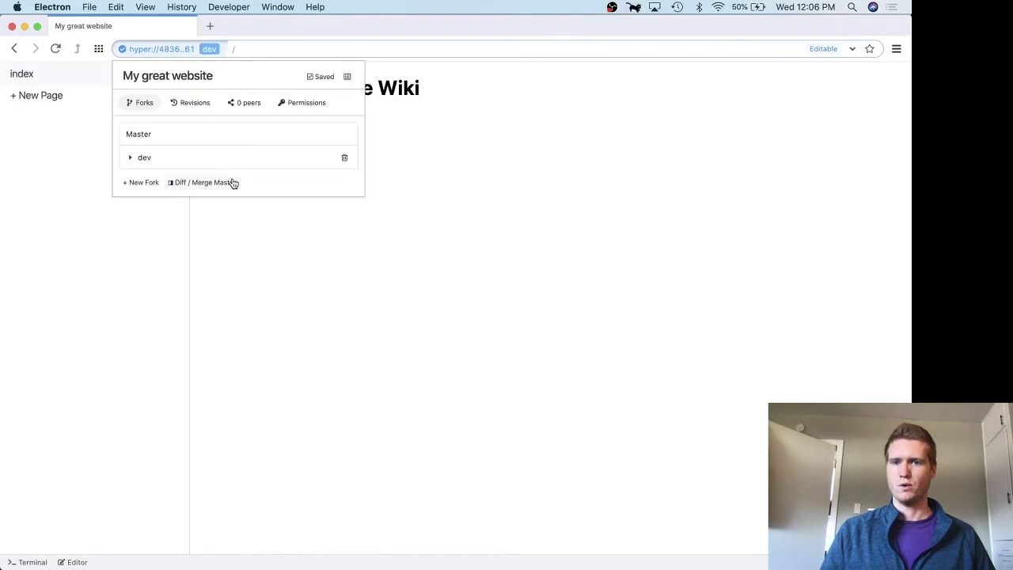
{"action": "left_click", "coordinate": [460, 228]}
{"action": "key", "text": "super+e"}
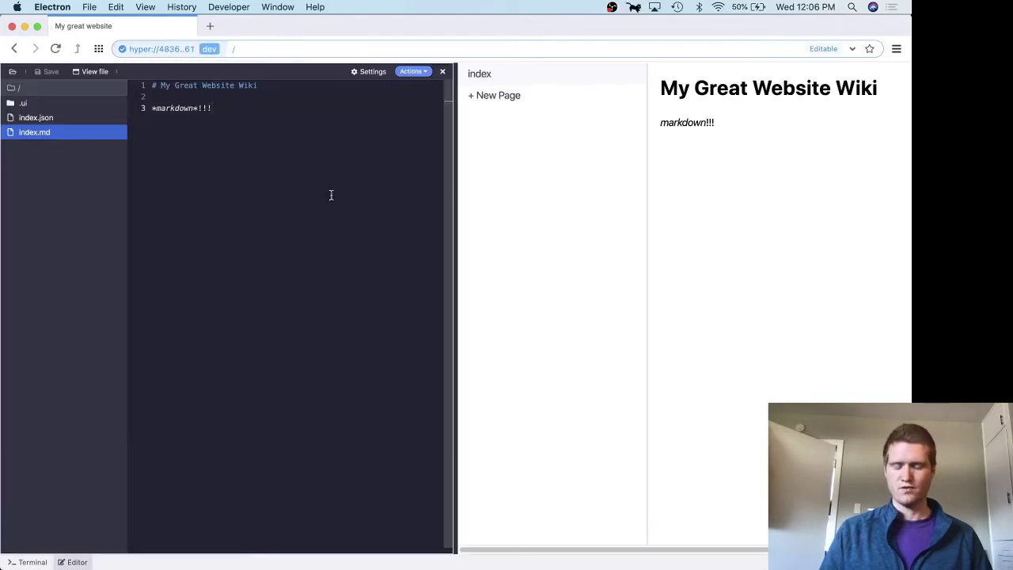
{"action": "type", "text": "??"}
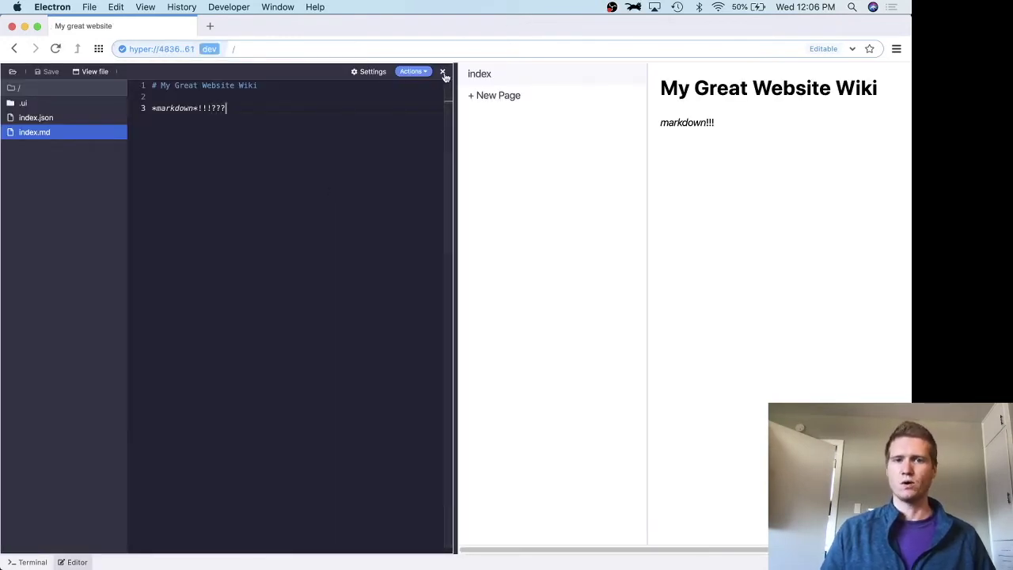
{"action": "left_click", "coordinate": [443, 72]}
{"action": "key", "text": "super+r"}
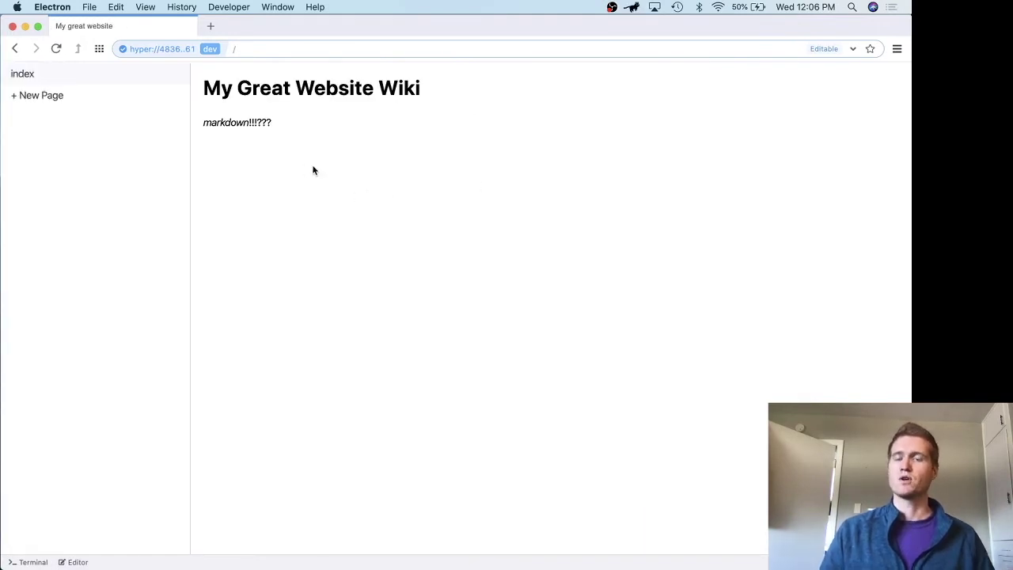
{"action": "left_click", "coordinate": [173, 50]}
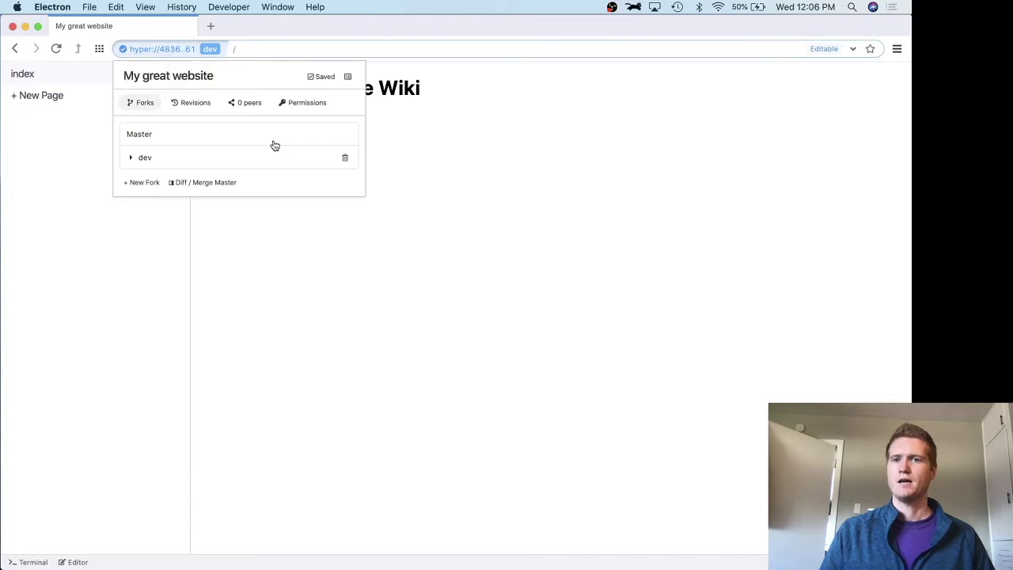
{"action": "left_click", "coordinate": [205, 183]}
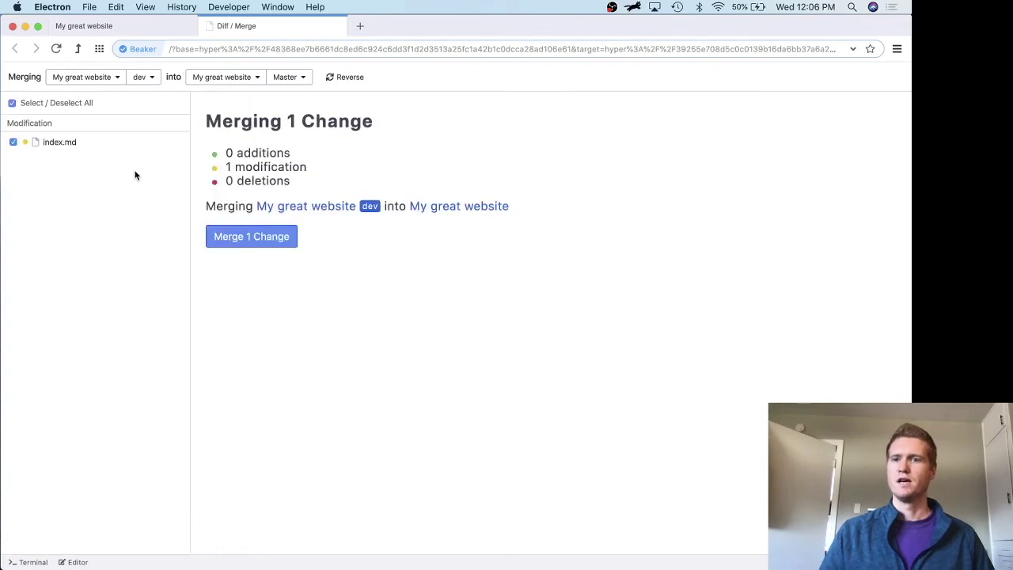
Review the index.md diff against Master and start merging the 1 change
{"action": "left_click", "coordinate": [118, 142]}
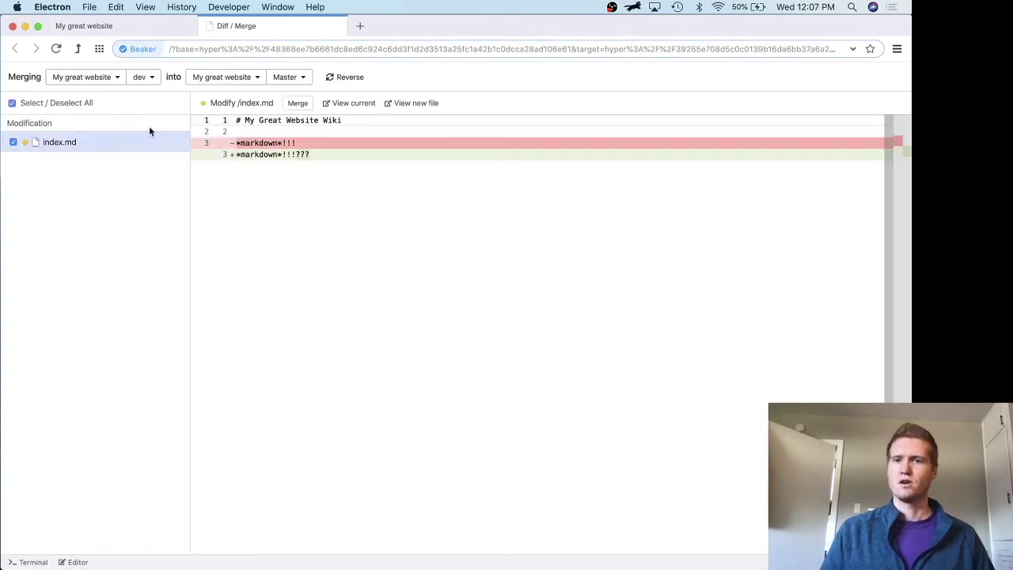
{"action": "left_click", "coordinate": [152, 124]}
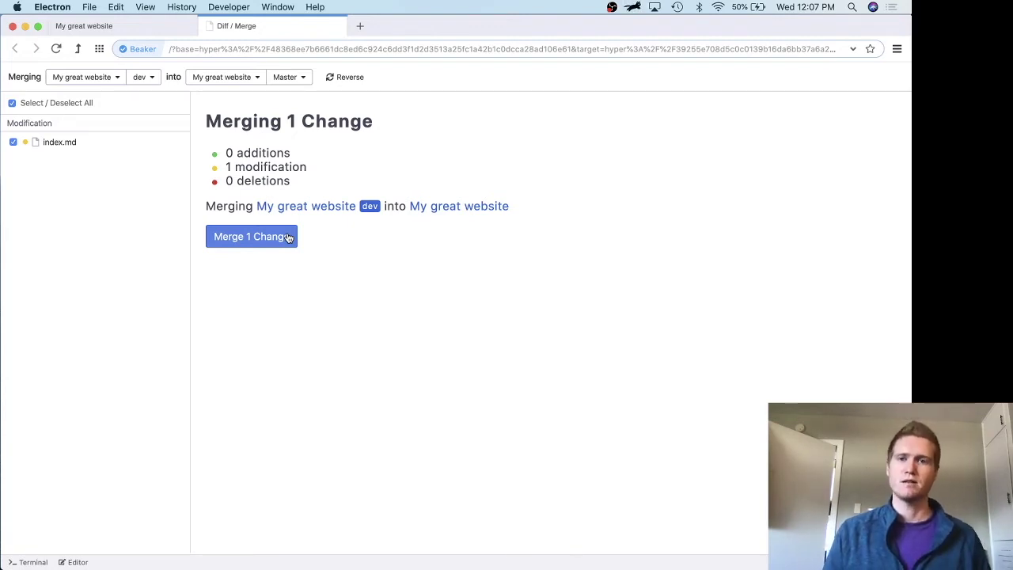
{"action": "left_click", "coordinate": [249, 49]}
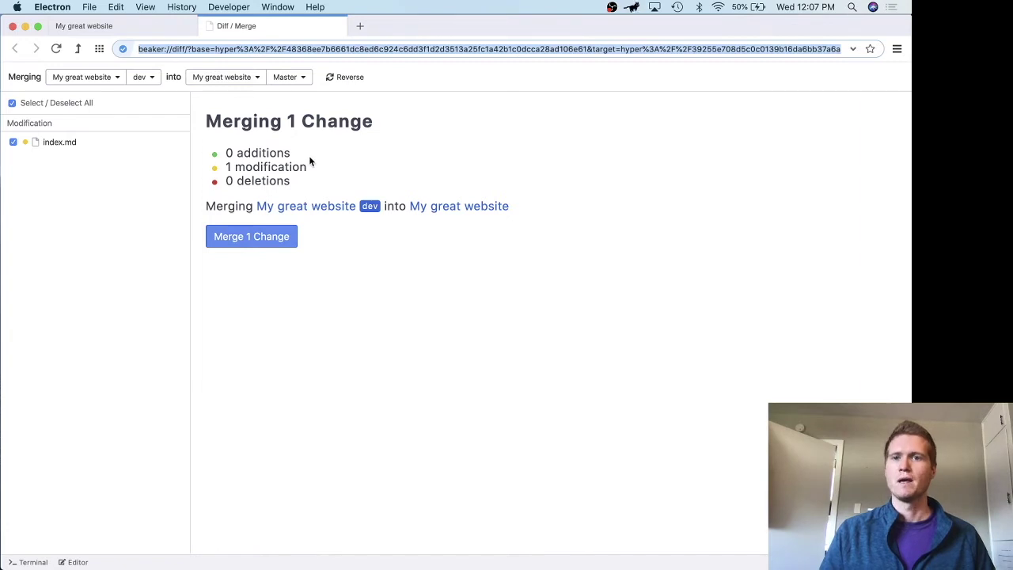
{"action": "left_click", "coordinate": [405, 171]}
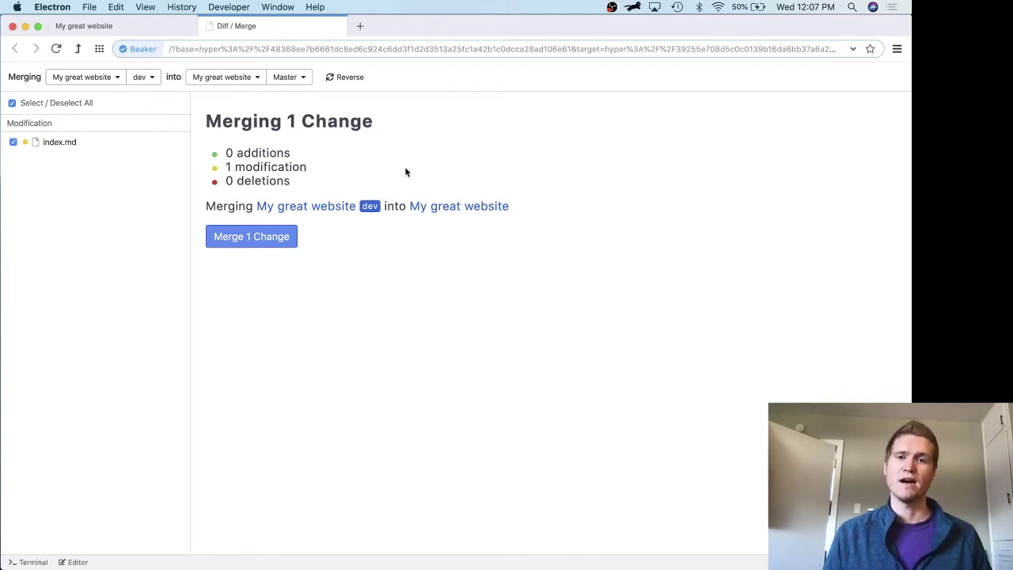
{"action": "left_click", "coordinate": [255, 241]}
Confirm the merge and check that Master now reads 'markdown!!!???'
{"action": "left_click", "coordinate": [530, 81]}
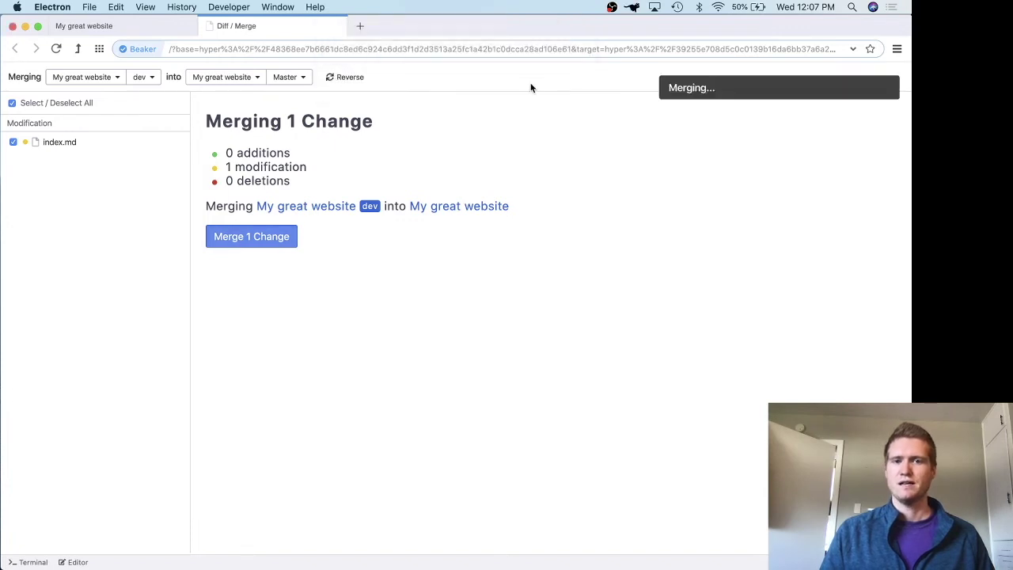
{"action": "left_click", "coordinate": [471, 208]}
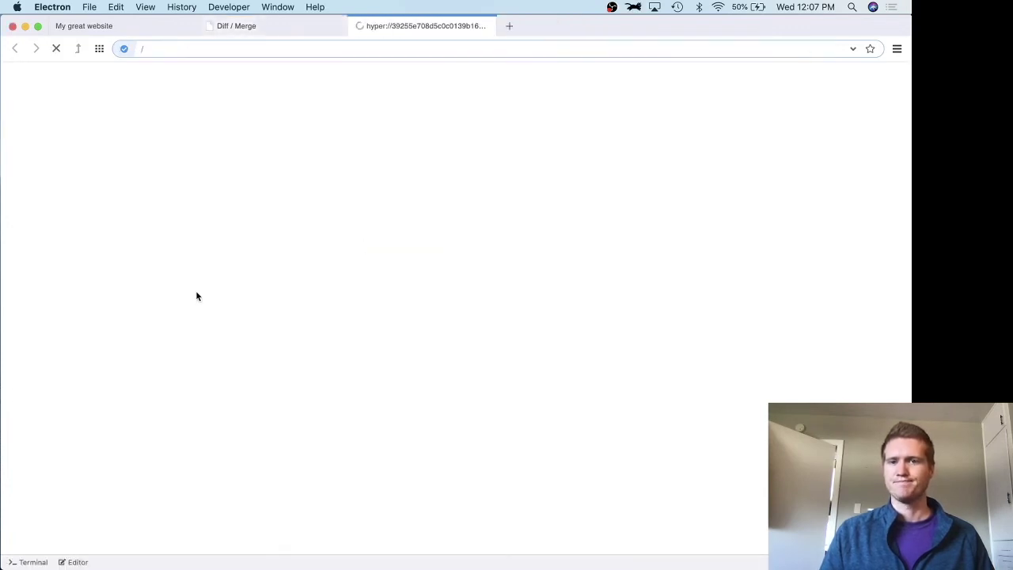
{"action": "left_click_drag", "start_coordinate": [259, 116], "coordinate": [389, 175]}
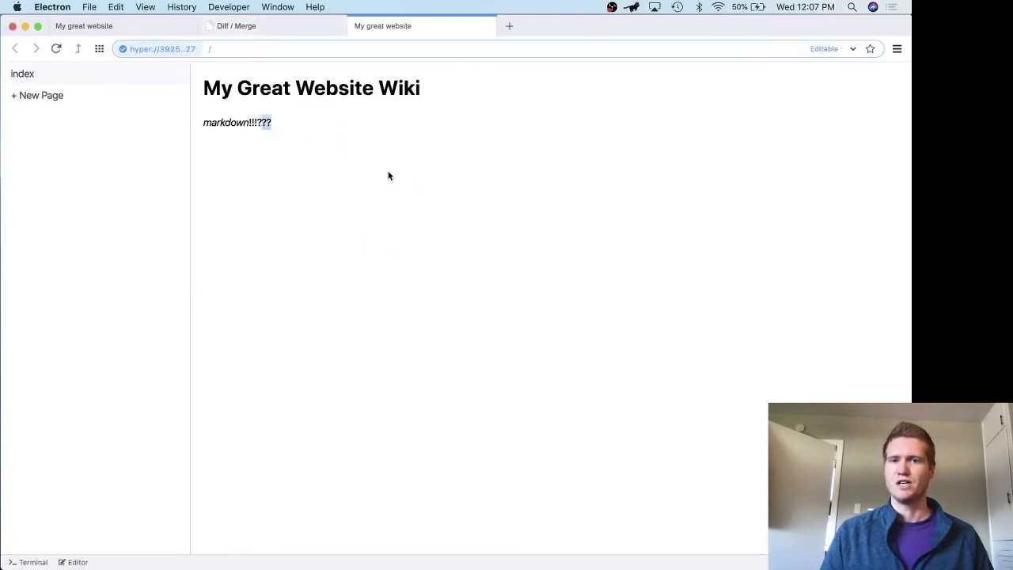
{"action": "left_click", "coordinate": [366, 215]}
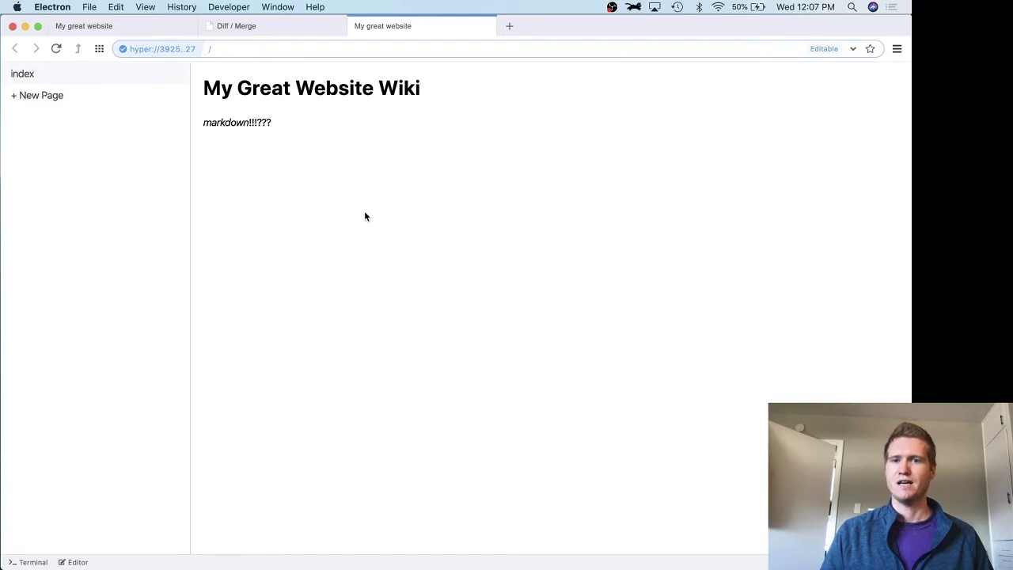
Delete the dev fork from the site's Forks list
{"action": "left_click", "coordinate": [158, 49]}
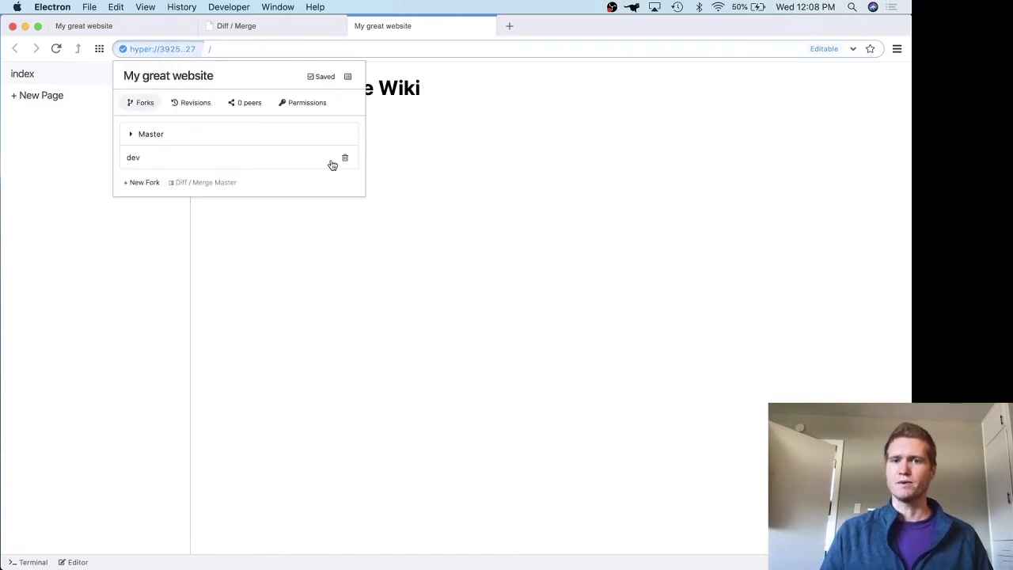
{"action": "left_click", "coordinate": [344, 157]}
{"action": "left_click", "coordinate": [552, 78]}
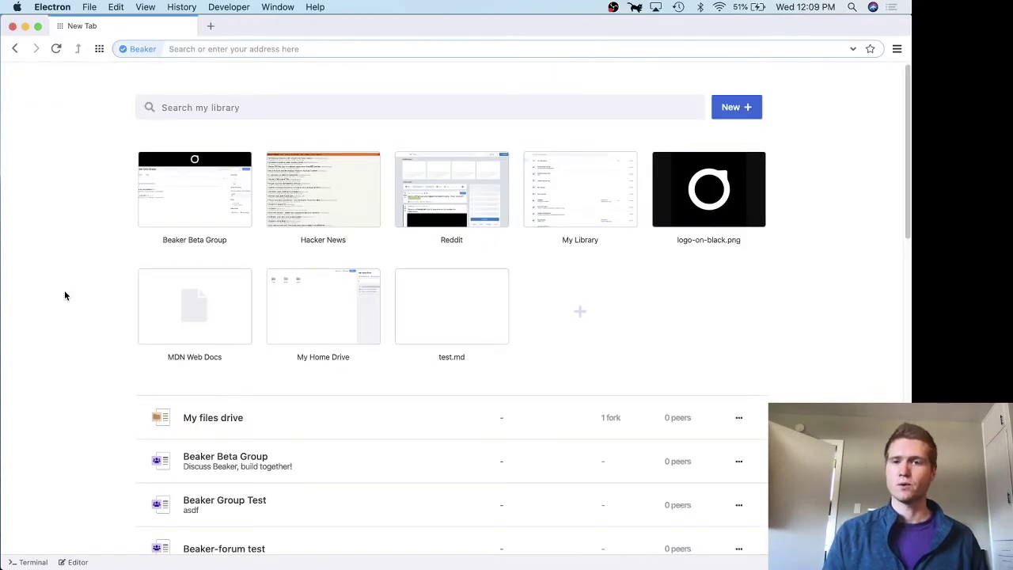
Open the Beaker Beta Group site from the New Tab page and show its drive files in the editor
{"action": "left_click", "coordinate": [190, 194]}
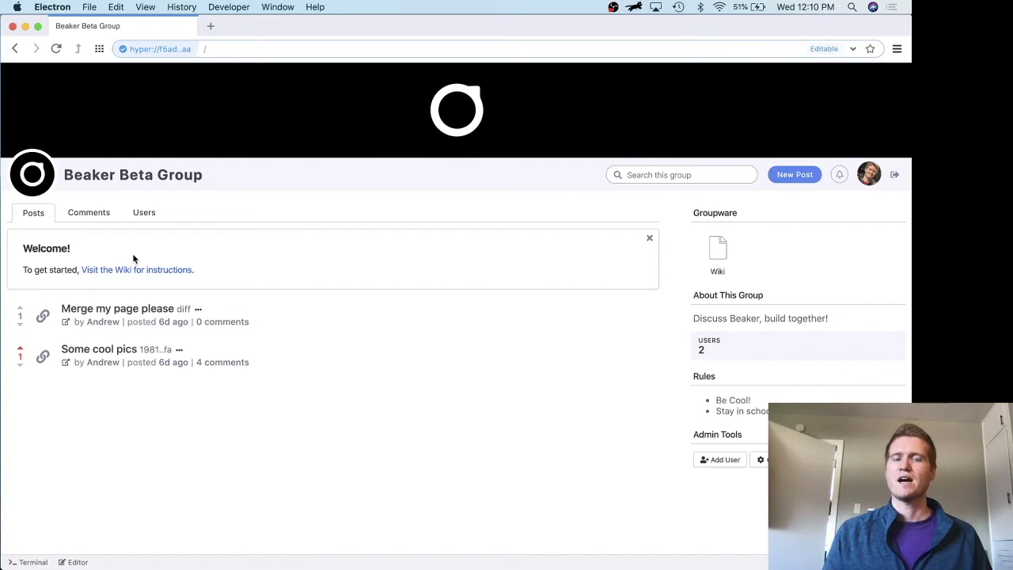
{"action": "key", "text": "super+b"}
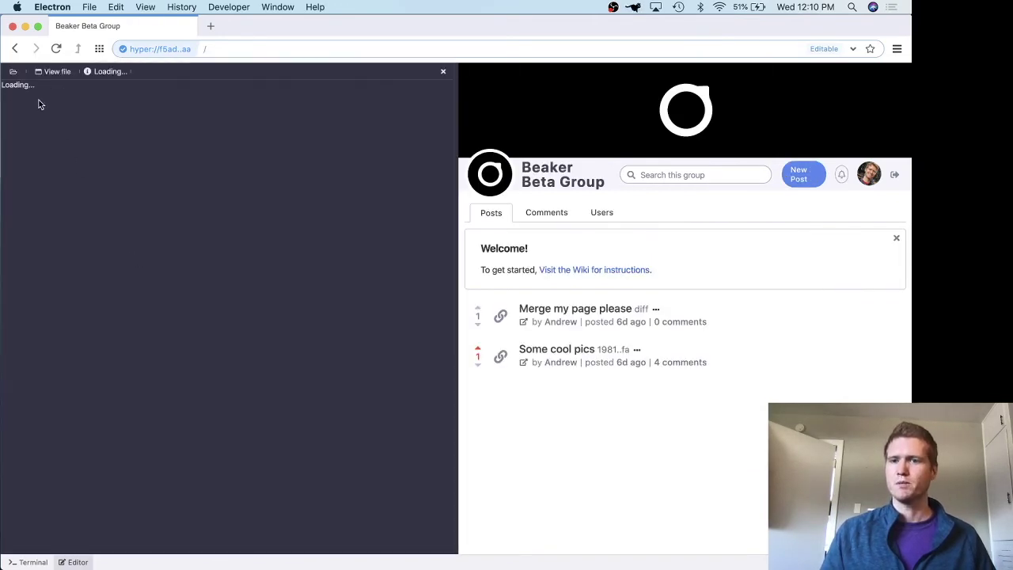
Open the group drive's users folder and the Users list, then return to the group's Posts page
{"action": "left_click", "coordinate": [49, 132]}
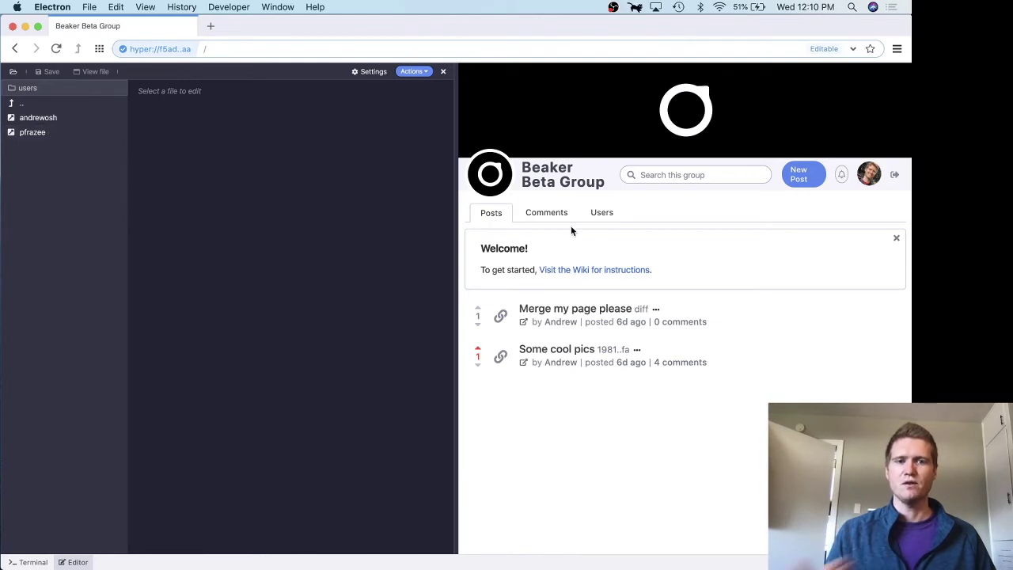
{"action": "left_click", "coordinate": [605, 212]}
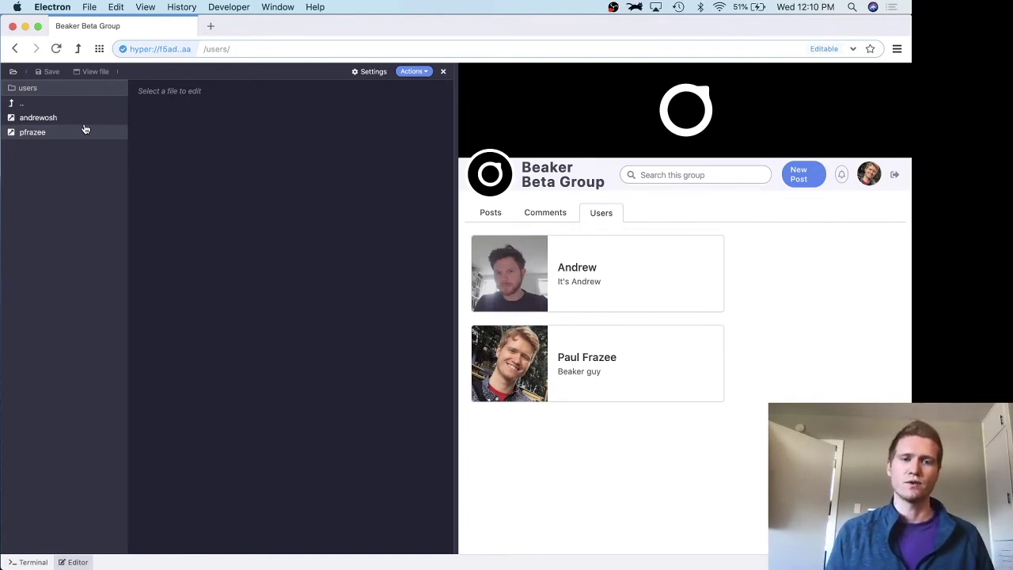
{"action": "left_click", "coordinate": [491, 212]}
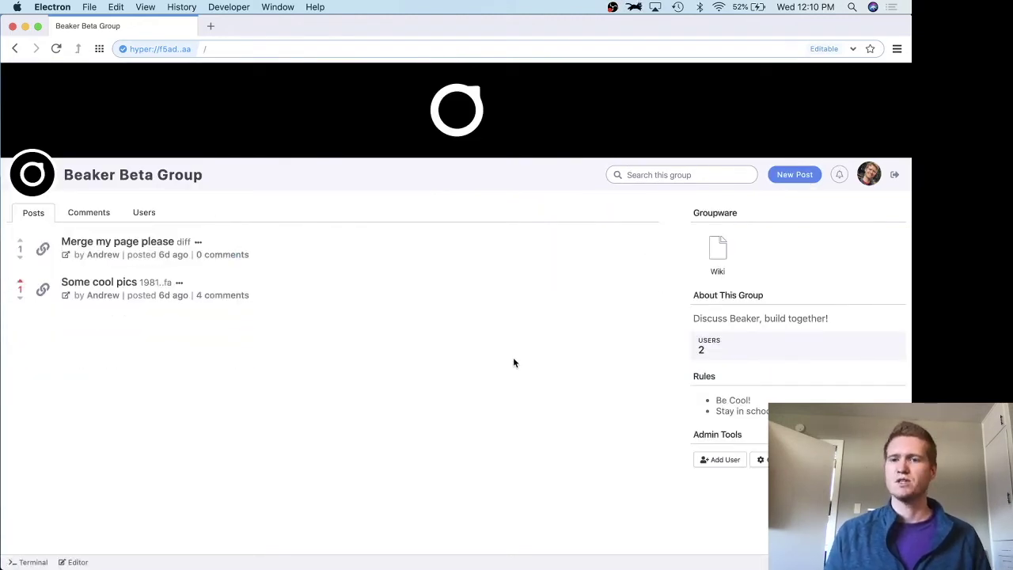
{"action": "left_click", "coordinate": [246, 300]}
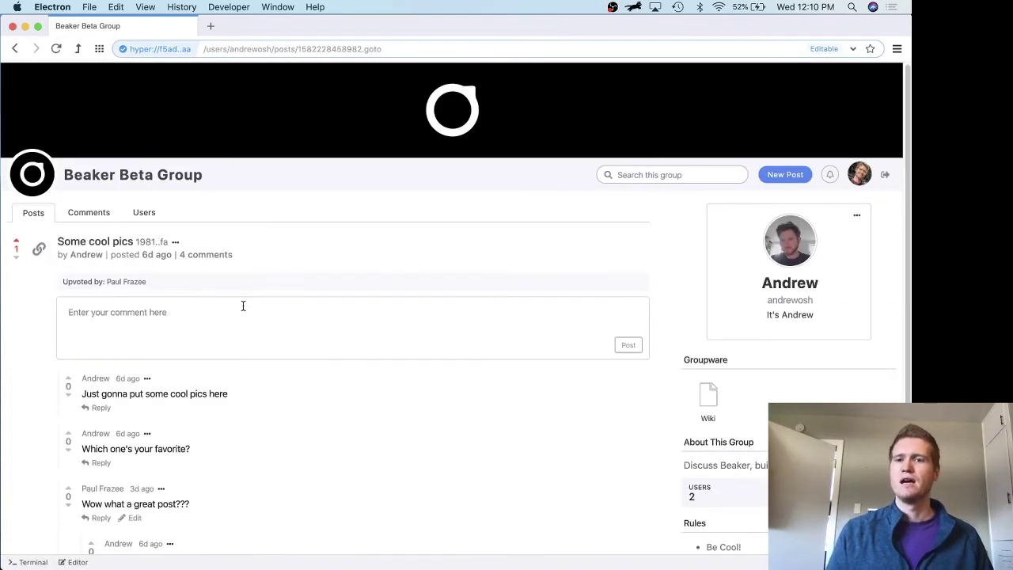
{"action": "scroll", "coordinate": [333, 317], "scroll_direction": "down", "scroll_amount": 1}
{"action": "scroll", "coordinate": [334, 316], "scroll_direction": "down", "scroll_amount": 2}
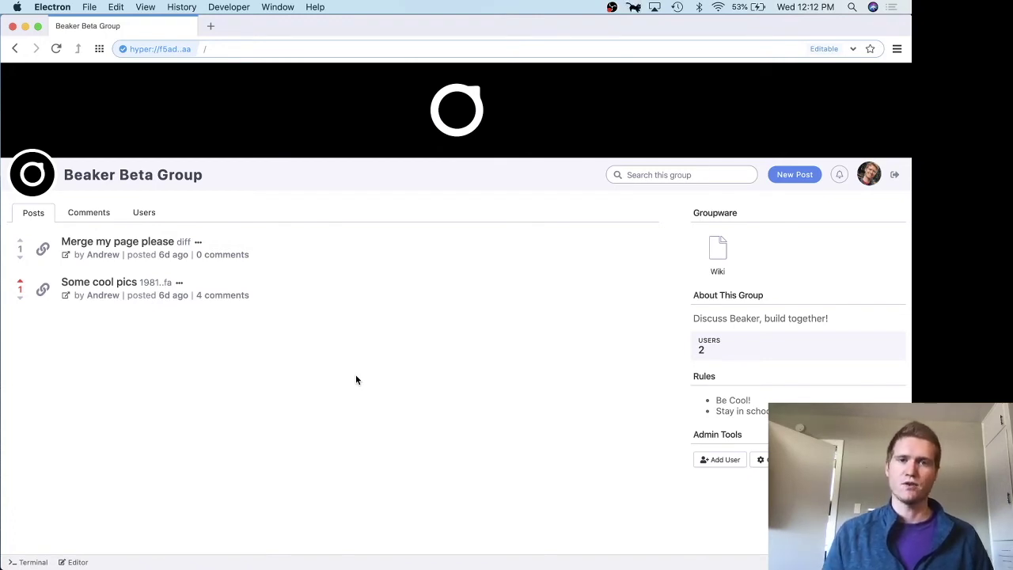
In the side editor, read the two comment files in the member's beaker-forum/comments folder
{"action": "key", "text": "super+b"}
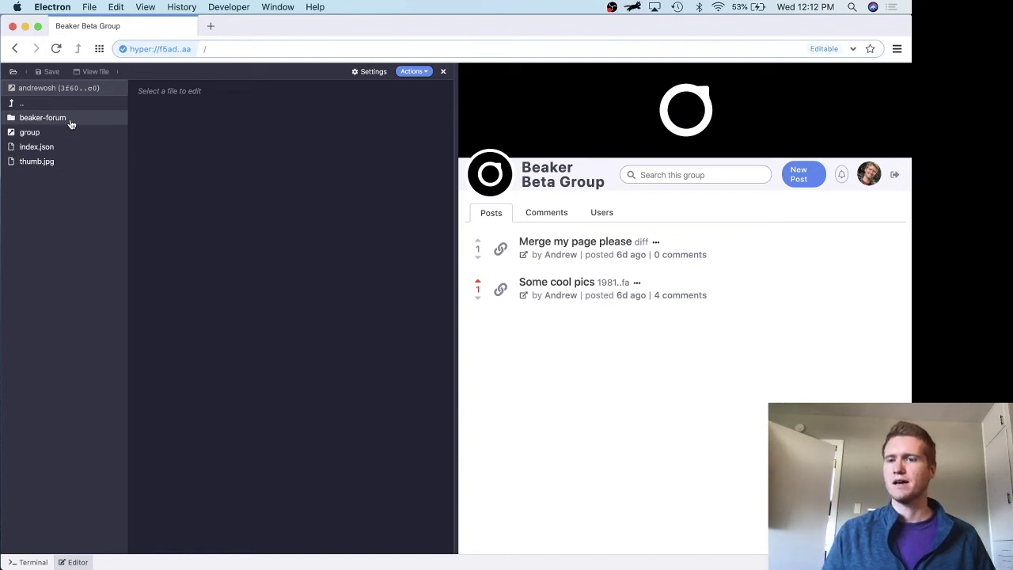
{"action": "left_click", "coordinate": [72, 125]}
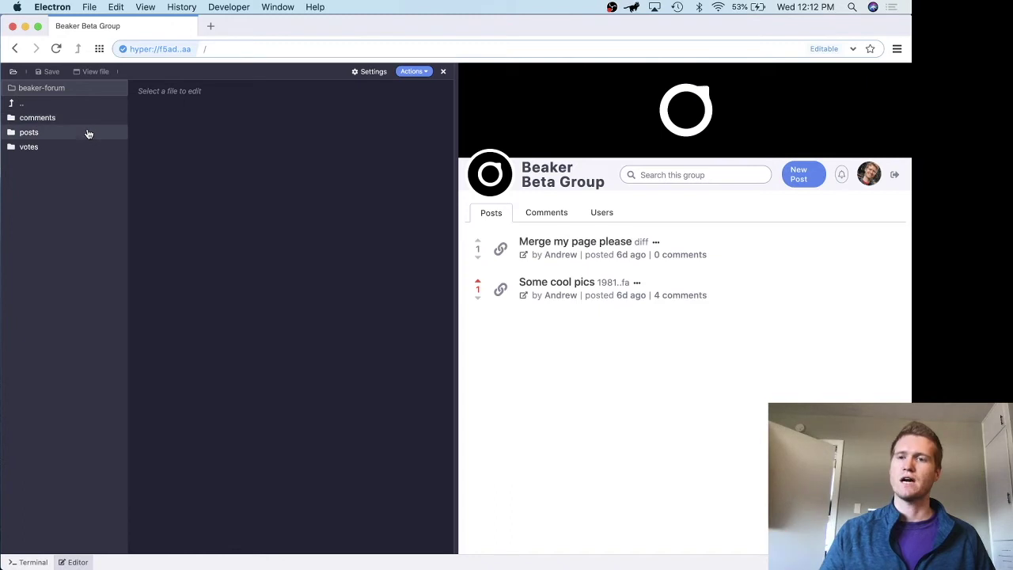
{"action": "left_click", "coordinate": [81, 120]}
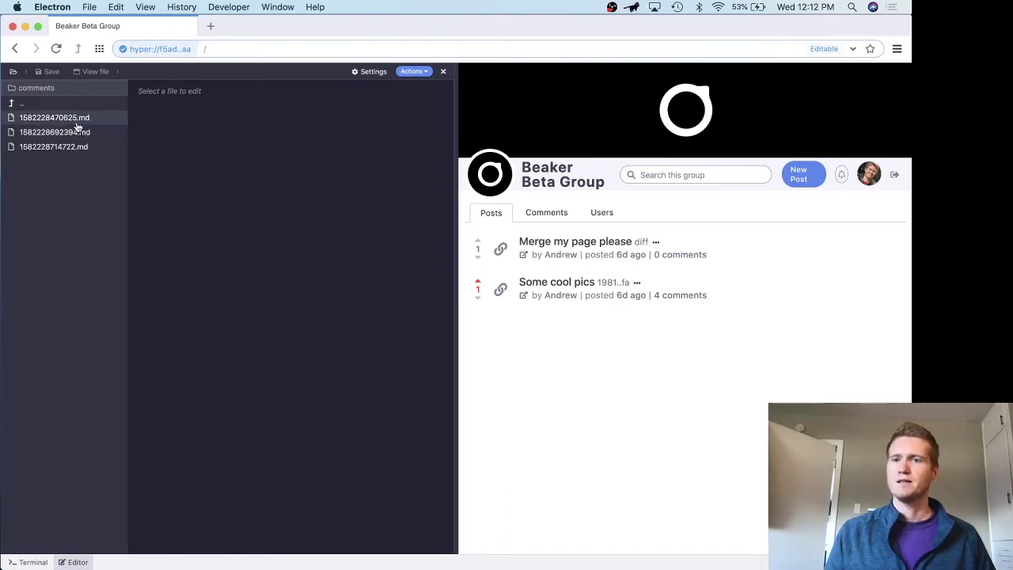
{"action": "left_click", "coordinate": [77, 122]}
{"action": "left_click", "coordinate": [79, 133]}
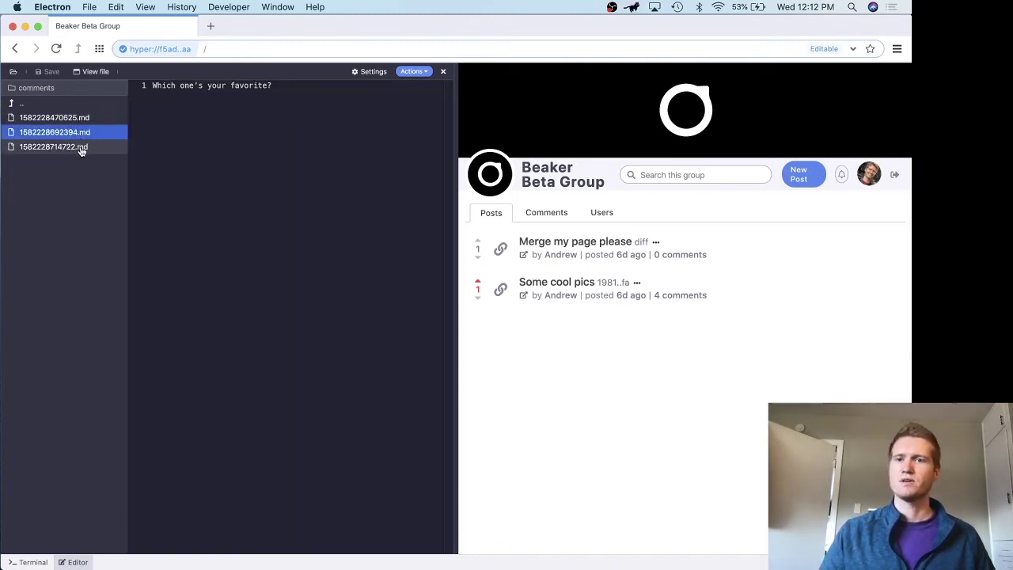
Browse the posts folder's link file and the votes folder, then close the editor
{"action": "left_click", "coordinate": [82, 150]}
{"action": "left_click", "coordinate": [90, 120]}
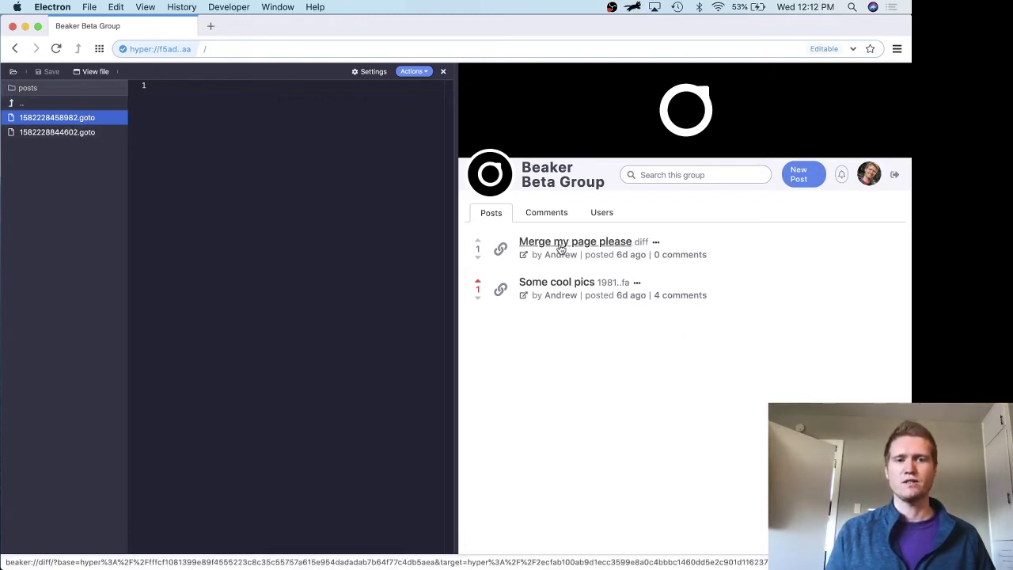
{"action": "double_click", "coordinate": [86, 120]}
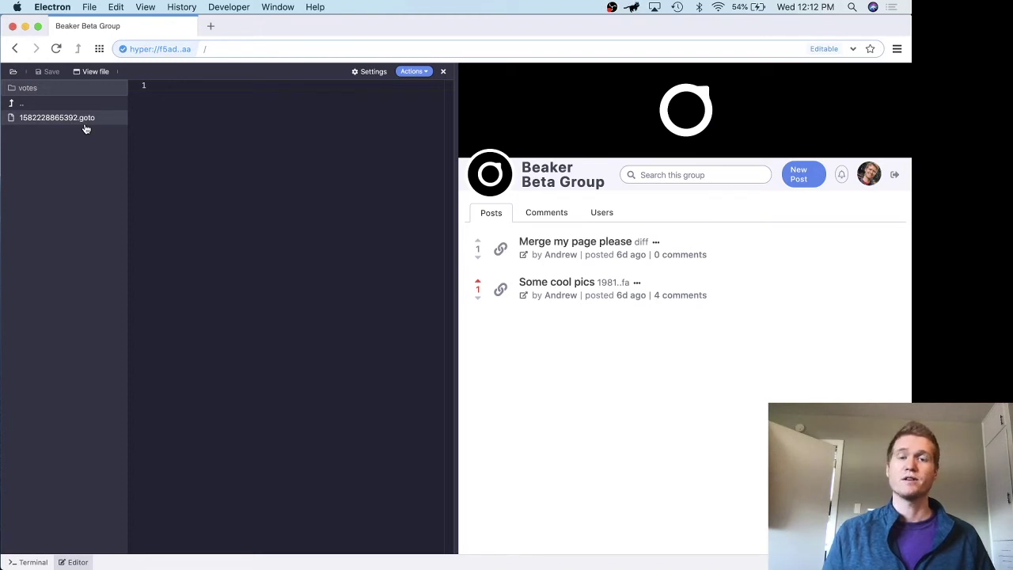
{"action": "left_click", "coordinate": [443, 71]}
In webterm, list the drive root, then move into users and the member's folder and list its files
{"action": "key", "text": "ctrl+grave"}
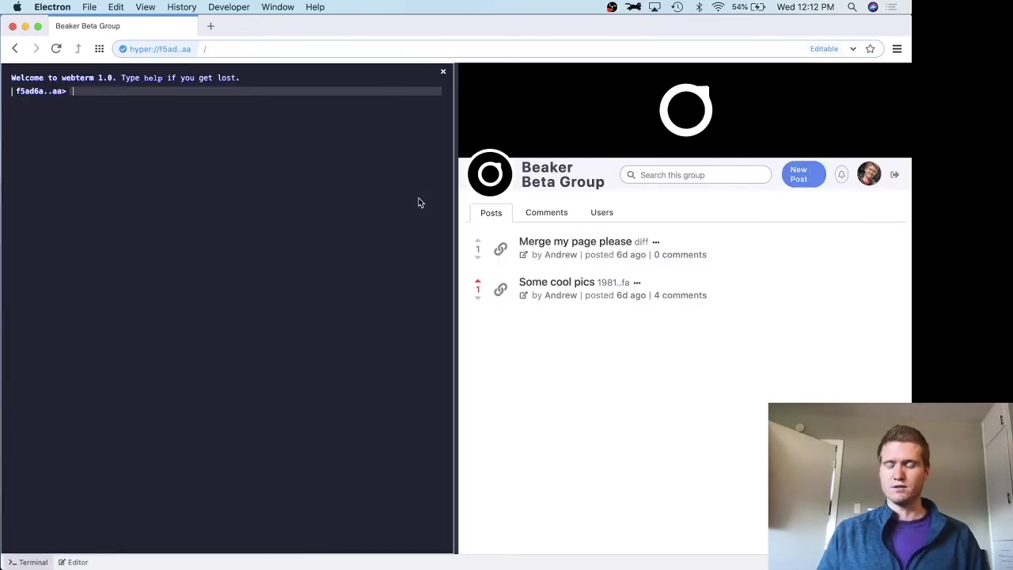
{"action": "type", "text": "ls"}
{"action": "key", "text": "Return"}
{"action": "type", "text": "cd us"}
{"action": "key", "text": "Tab"}
{"action": "key", "text": "Return"}
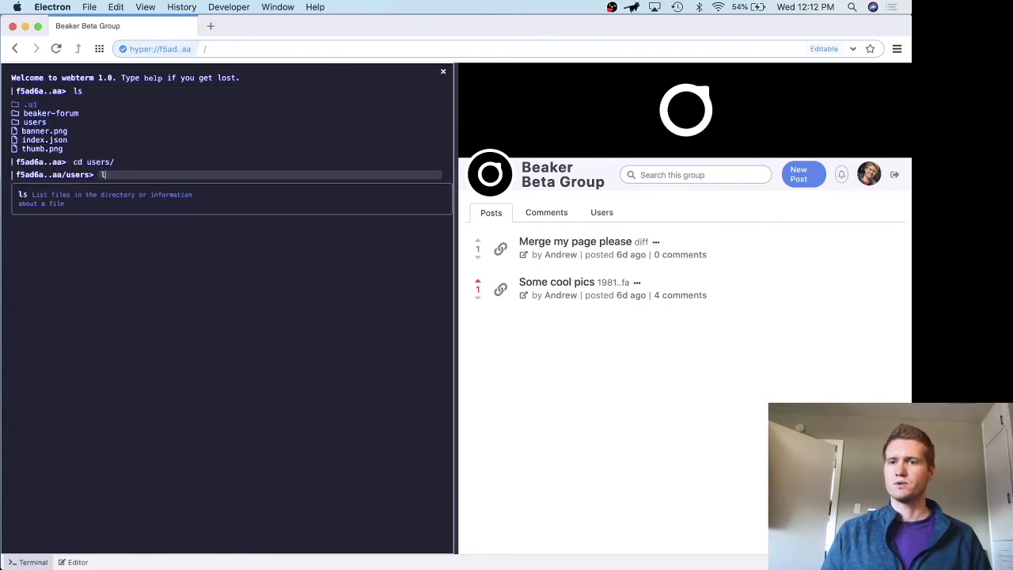
{"action": "type", "text": "cd a"}
{"action": "key", "text": "Tab"}
{"action": "key", "text": "Return"}
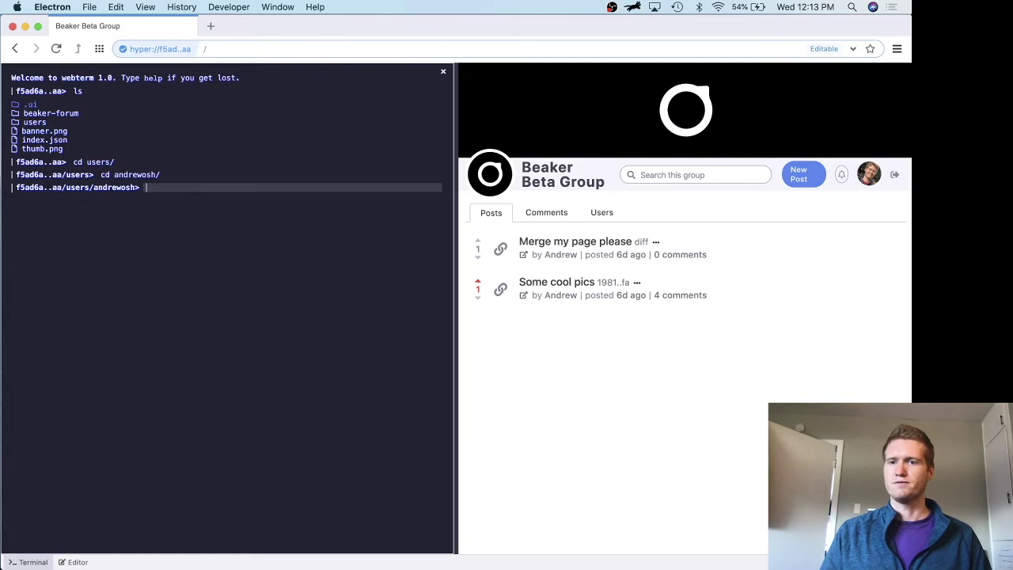
{"action": "type", "text": "ls"}
{"action": "key", "text": "Return"}
Go into beaker-forum/posts, list the two post files, and show metadata of post 15822284…
{"action": "type", "text": "cd be"}
{"action": "key", "text": "Tab"}
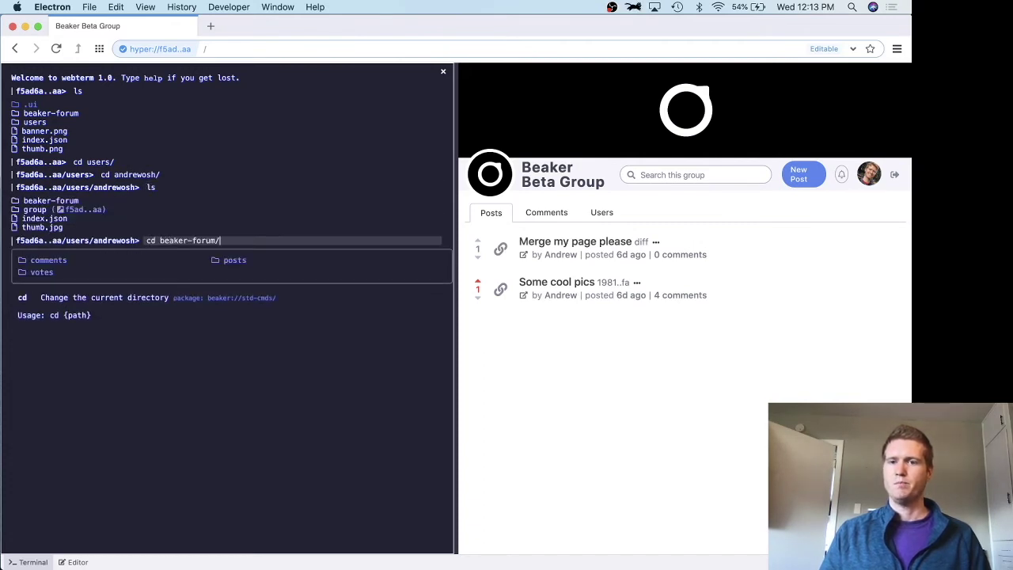
{"action": "key", "text": "Return"}
{"action": "type", "text": "cd "}
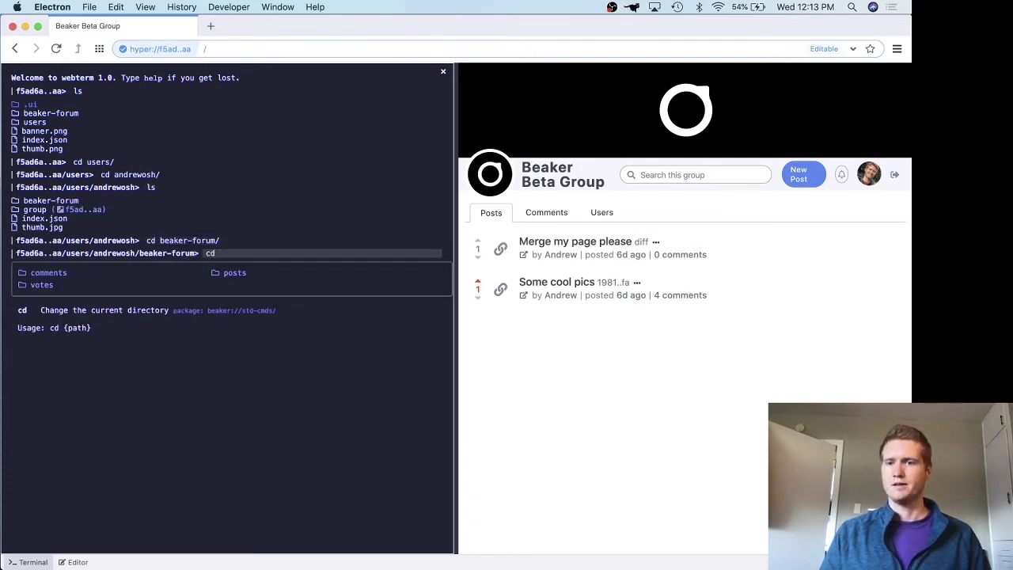
{"action": "type", "text": "po"}
{"action": "key", "text": "Tab"}
{"action": "key", "text": "Return"}
{"action": "type", "text": "ls"}
{"action": "key", "text": "Return"}
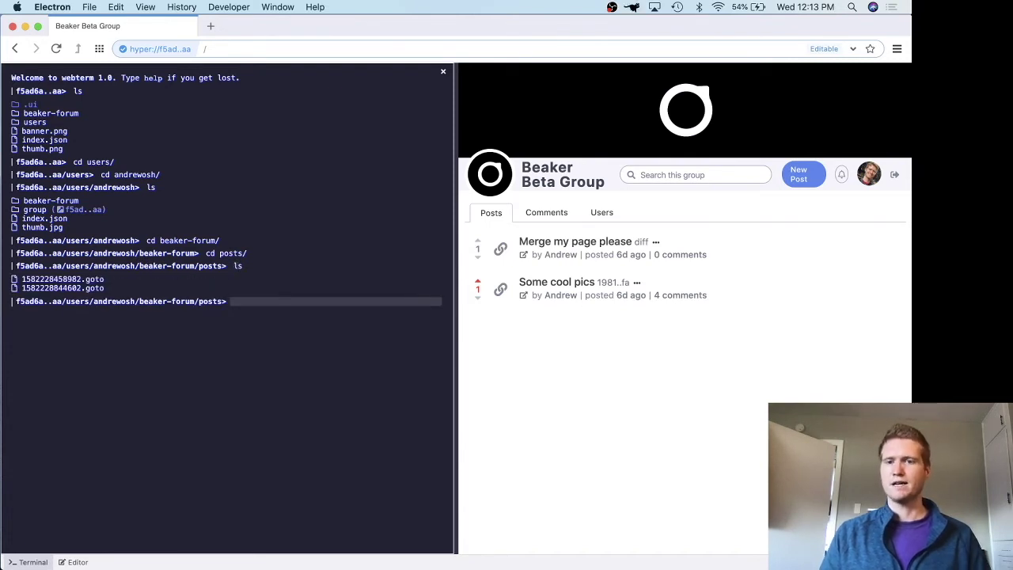
{"action": "type", "text": "meta"}
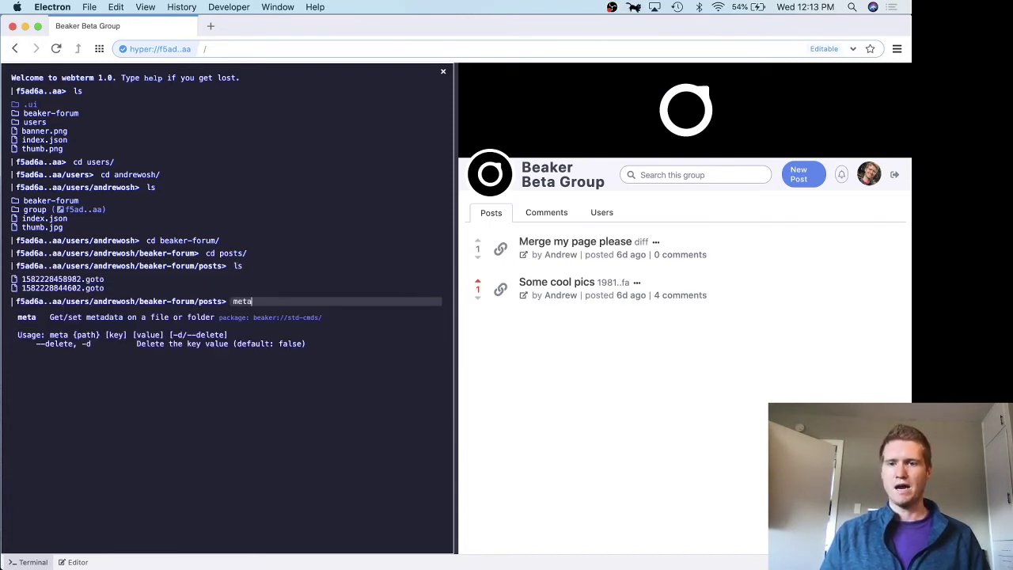
{"action": "type", "text": " 1582228"}
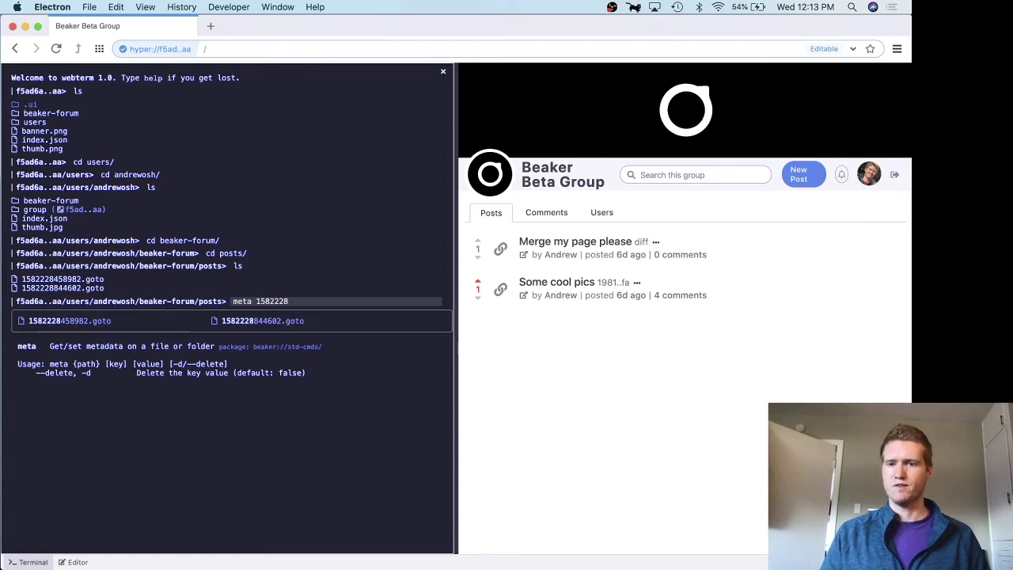
{"action": "type", "text": "4"}
{"action": "key", "text": "Tab"}
{"action": "key", "text": "Return"}
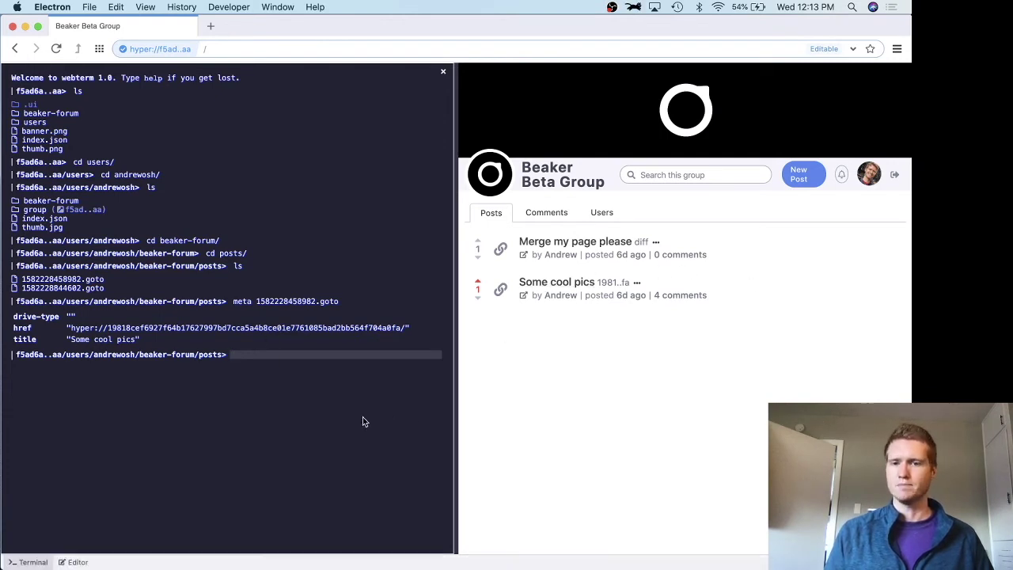
In ../comments, list the files and show metadata of comments 15822284… and 15822287…
{"action": "type", "text": "cd ../comments/"}
{"action": "key", "text": "Return"}
{"action": "type", "text": "ls"}
{"action": "key", "text": "Return"}
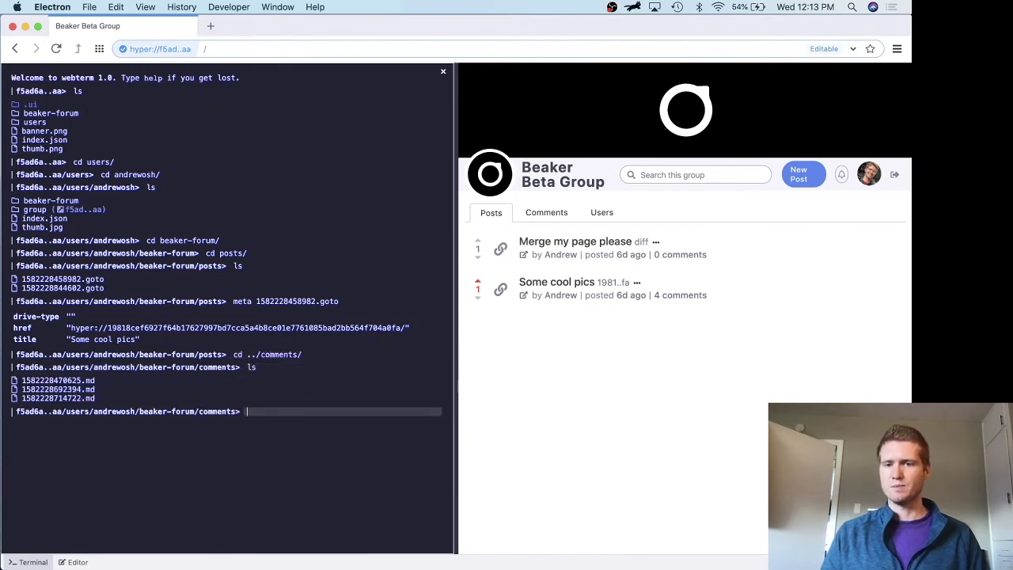
{"action": "type", "text": "meta"}
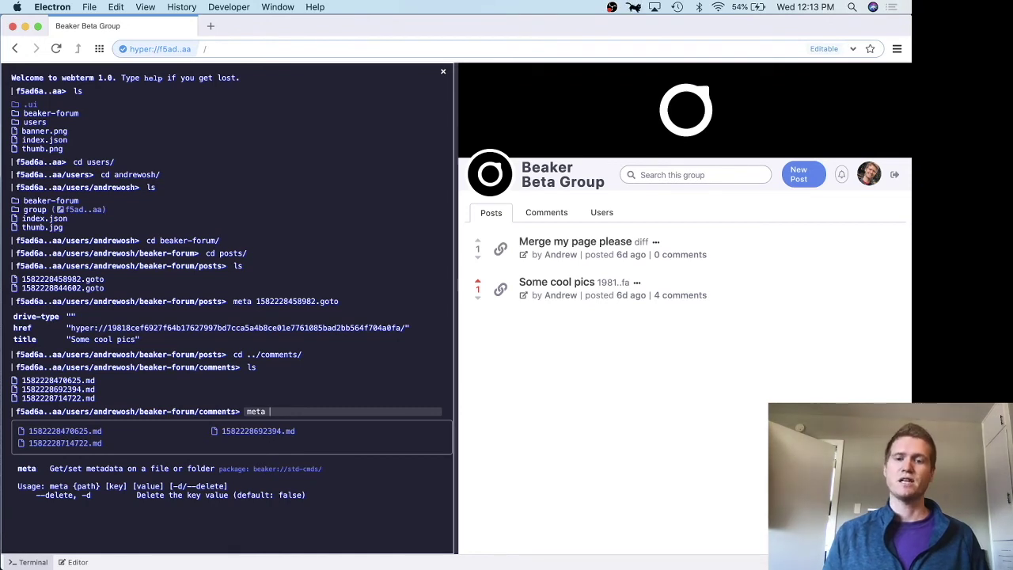
{"action": "type", "text": "15822284"}
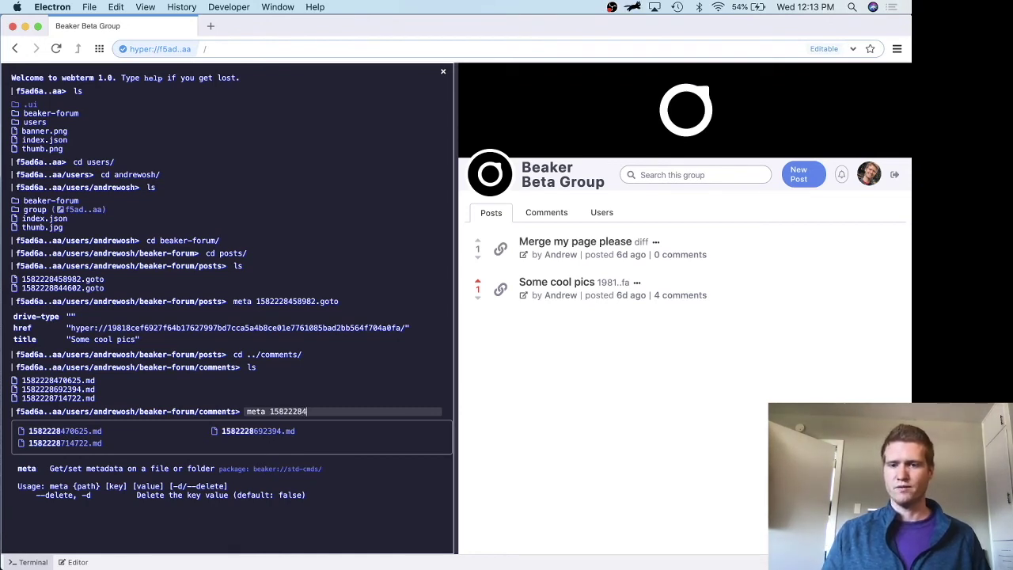
{"action": "key", "text": "Tab"}
{"action": "key", "text": "Return"}
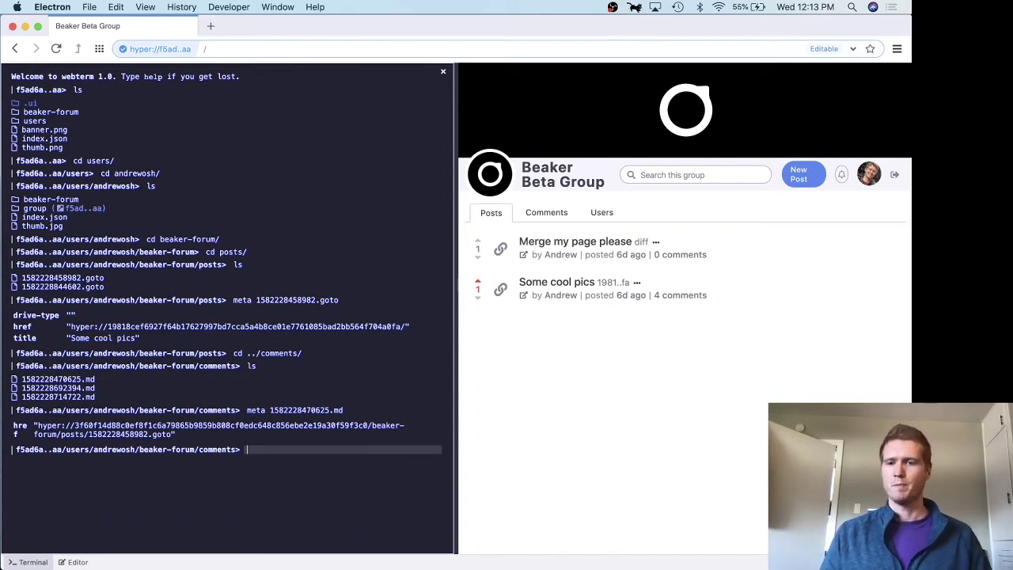
{"action": "type", "text": "meta 15"}
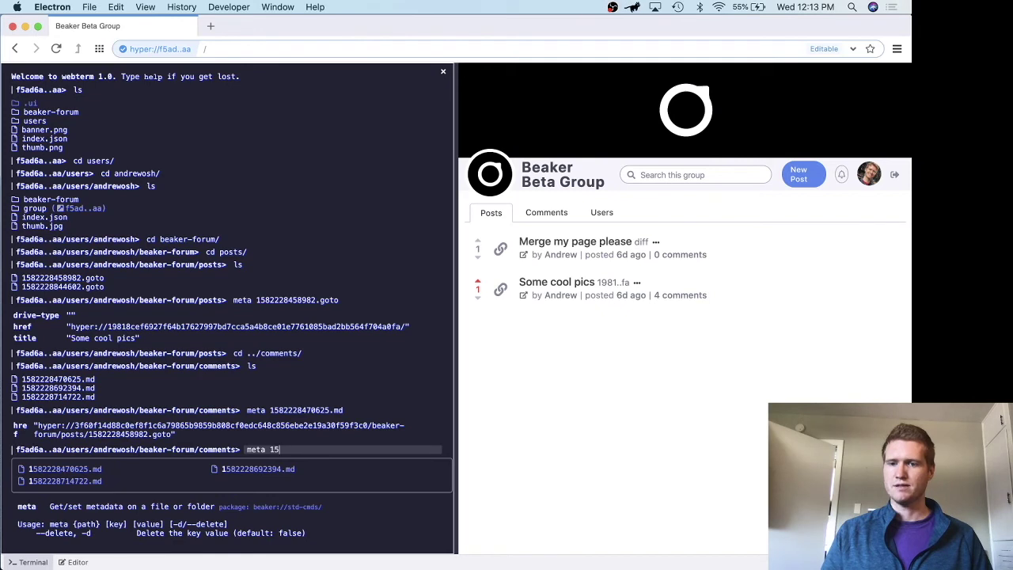
{"action": "type", "text": "82228714722.md"}
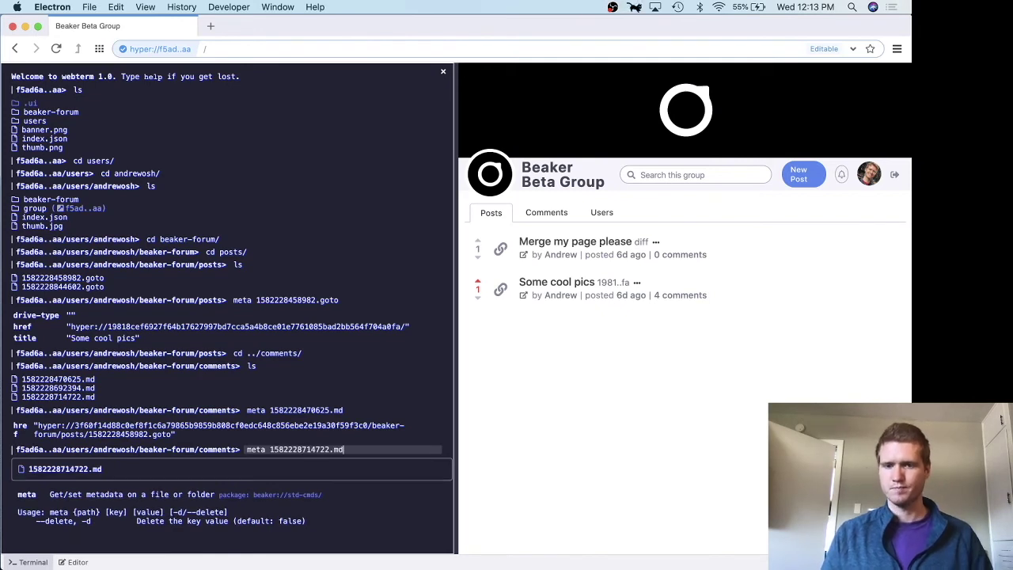
{"action": "key", "text": "Tab"}
{"action": "key", "text": "Return"}
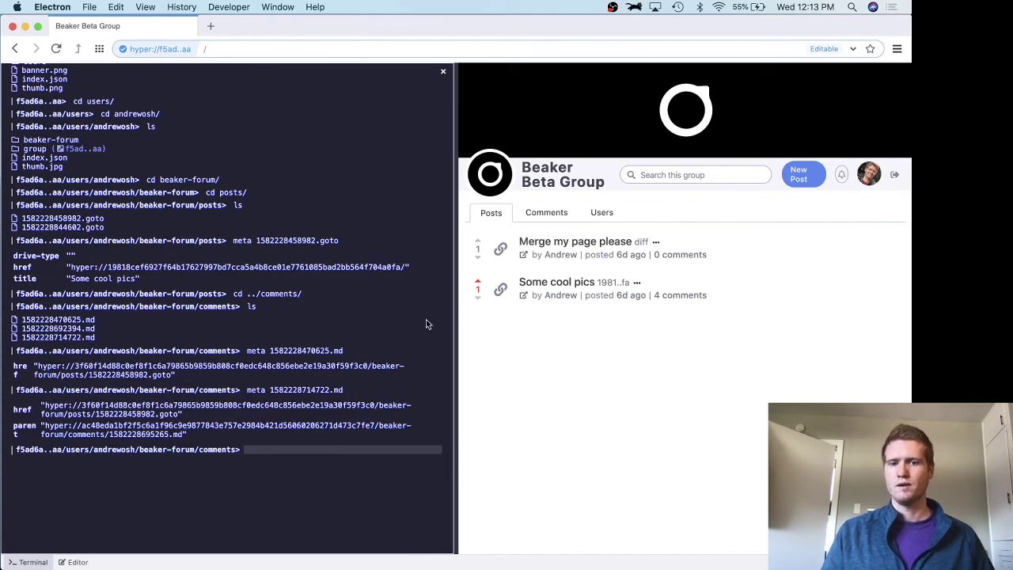
Widen the terminal panel and return to the drive root with cd /
{"action": "left_click_drag", "start_coordinate": [456, 336], "coordinate": [518, 342]}
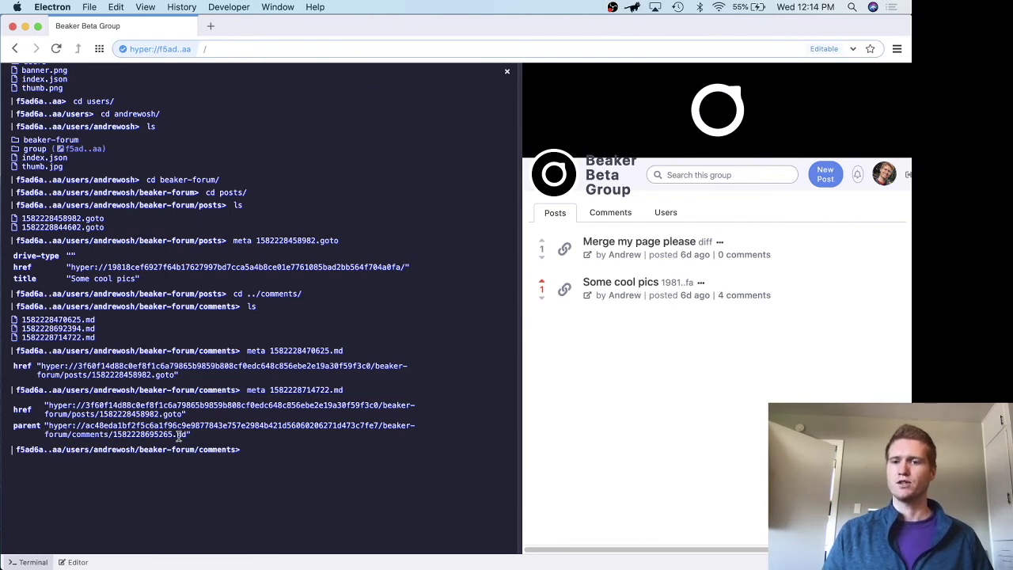
{"action": "left_click", "coordinate": [321, 479]}
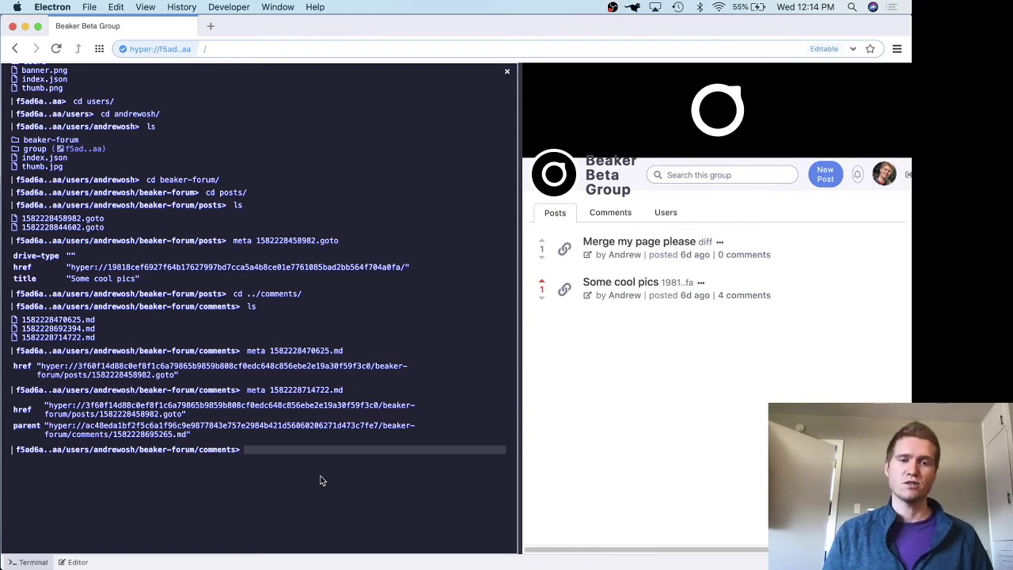
{"action": "type", "text": "cd /"}
{"action": "key", "text": "Return"}
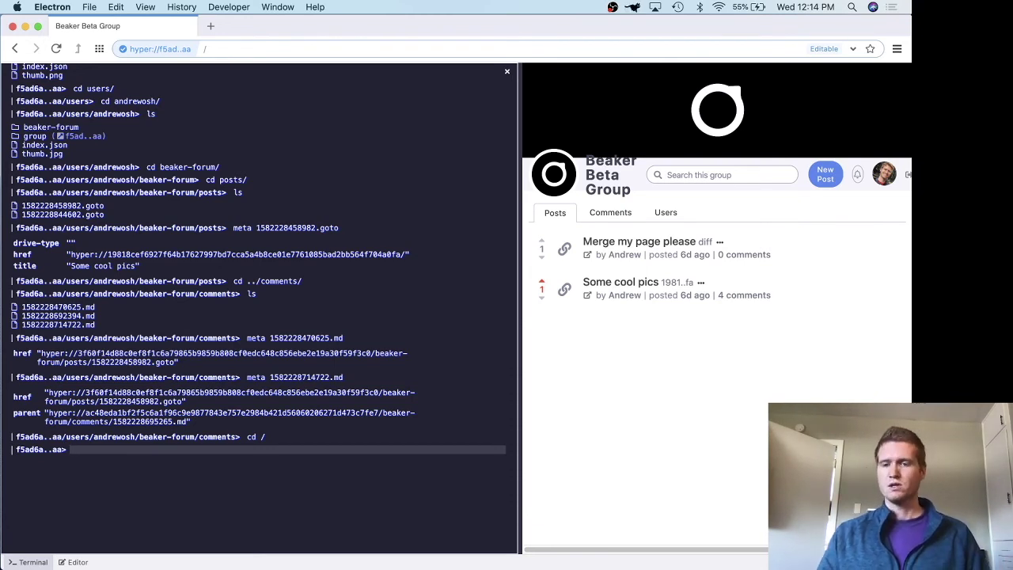
Run query /users/*/beaker-forum/posts/* to list every member's forum posts
{"action": "type", "text": "query"}
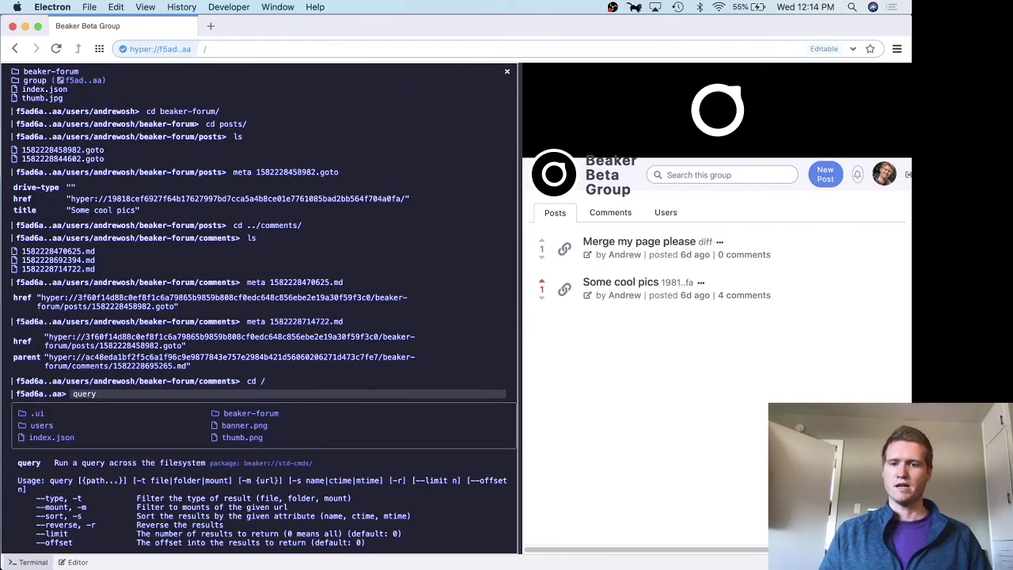
{"action": "type", "text": " /"}
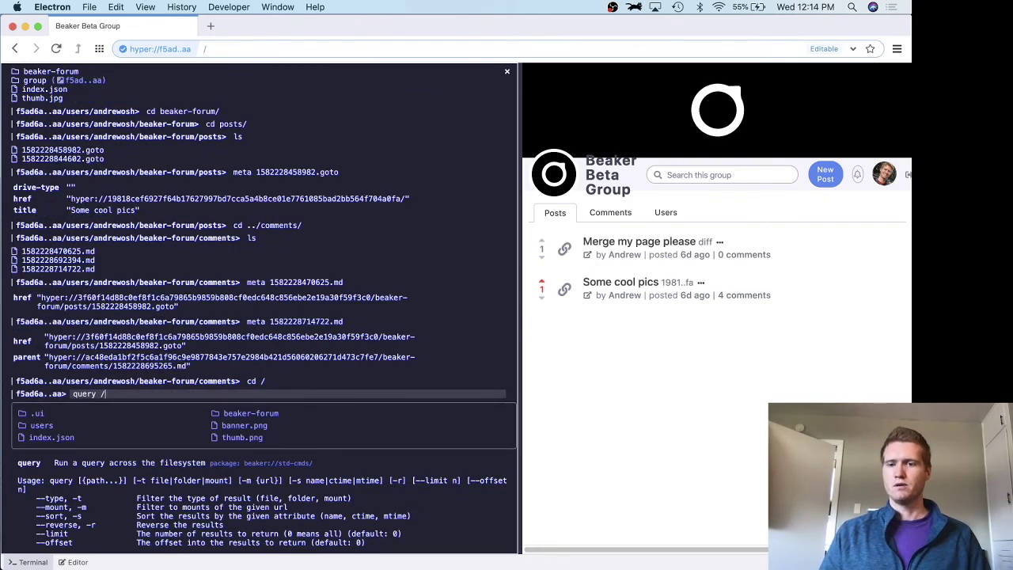
{"action": "type", "text": "uses"}
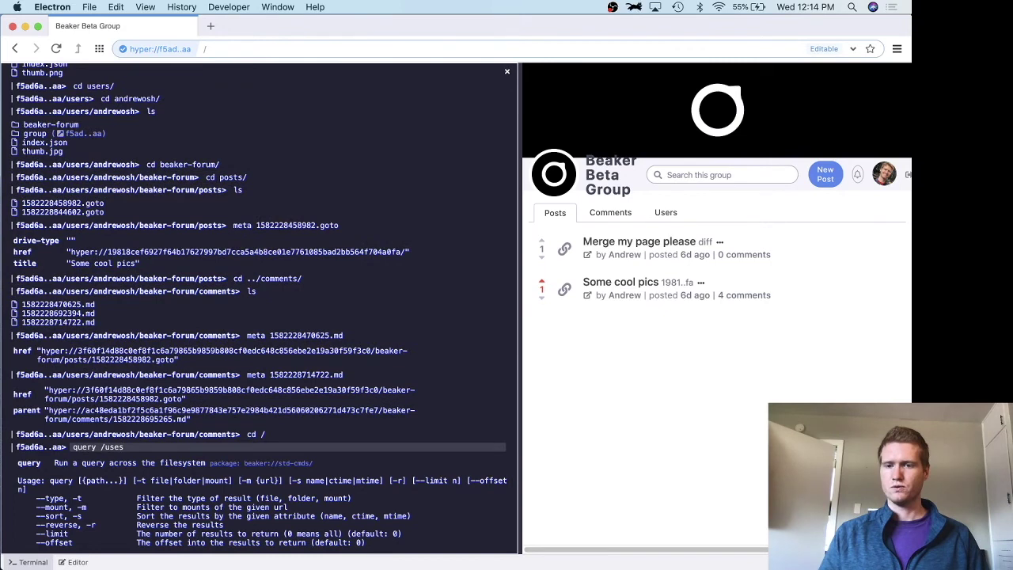
{"action": "key", "text": "BackSpace"}
{"action": "type", "text": "rs/*/"}
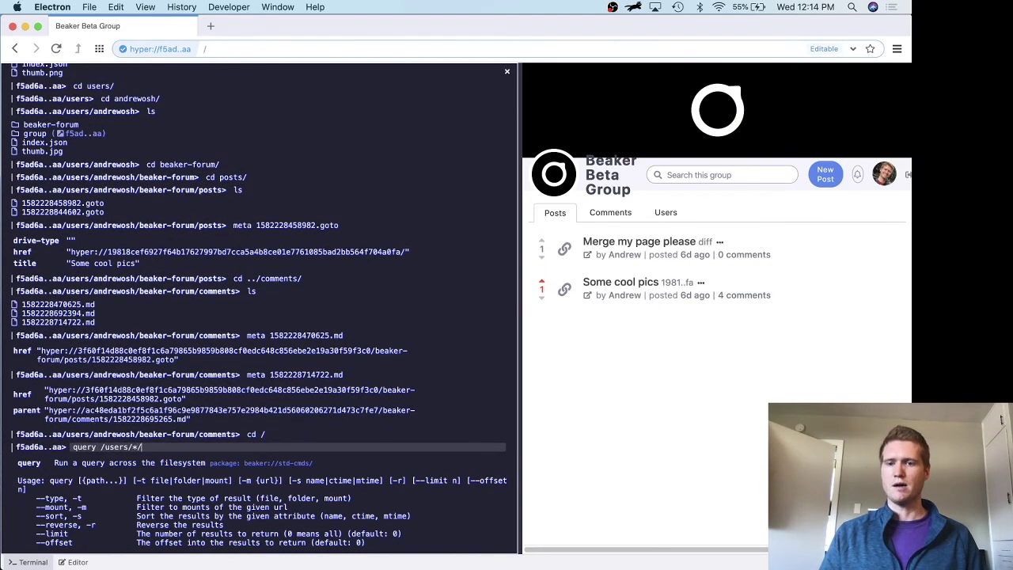
{"action": "type", "text": "beaker-fo"}
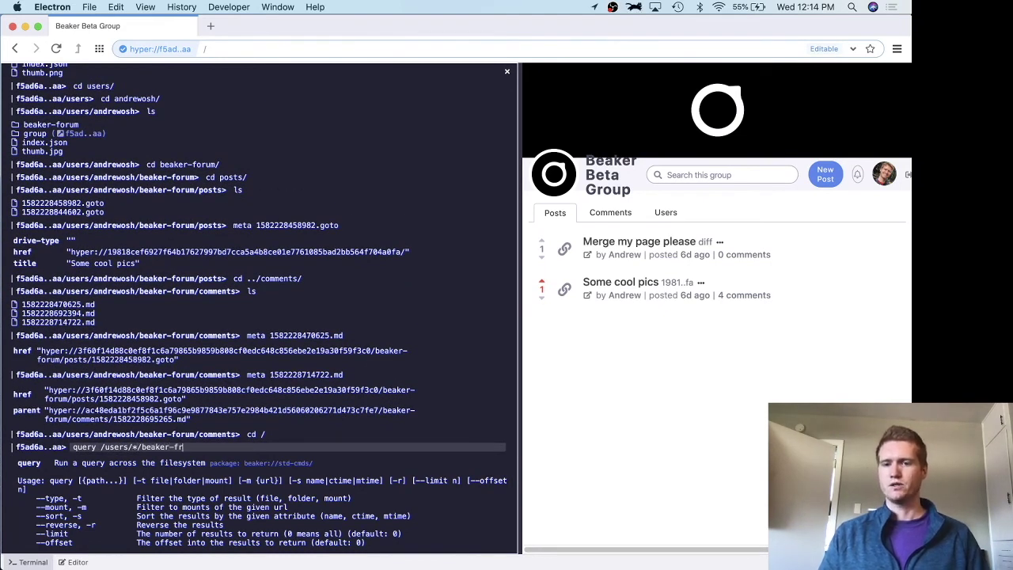
{"action": "type", "text": "rum/posts/*"}
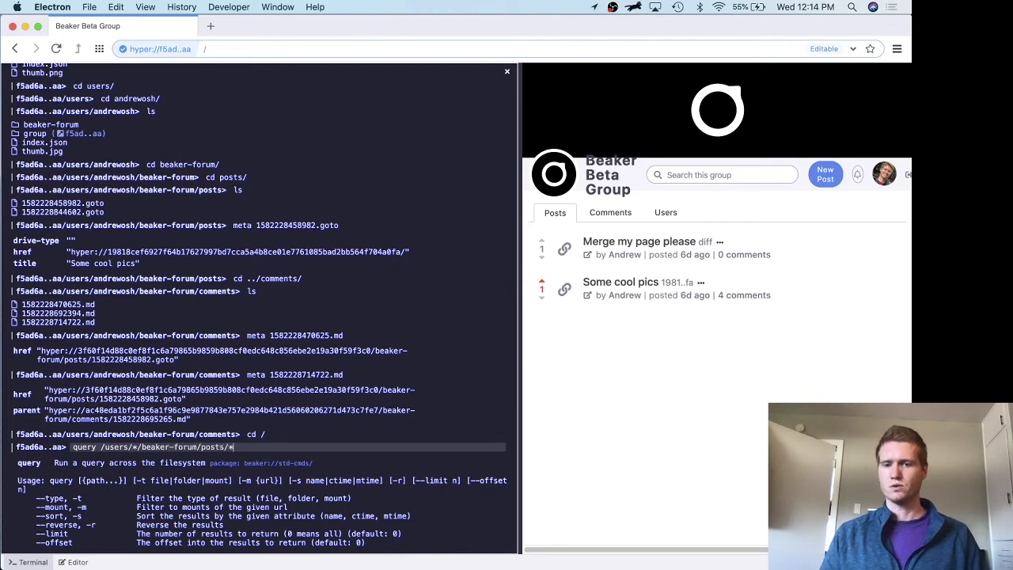
{"action": "key", "text": "Return"}
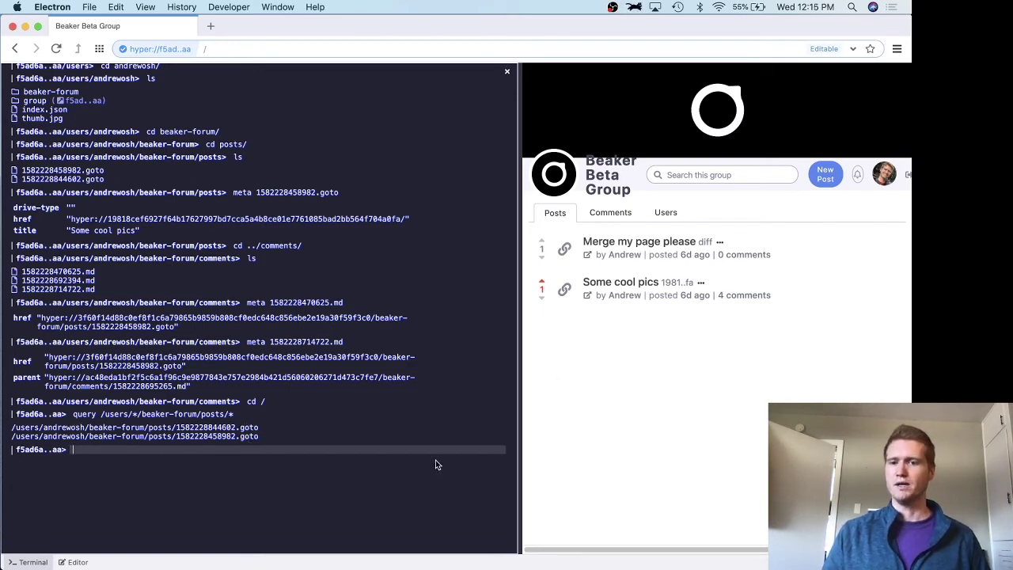
Rerun the query with comments instead of posts and preview the first listed comment file
{"action": "key", "text": "Up"}
{"action": "key", "text": "BackSpace"}
{"action": "key", "text": "BackSpace"}
{"action": "key", "text": "BackSpace"}
{"action": "key", "text": "BackSpace"}
{"action": "key", "text": "BackSpace"}
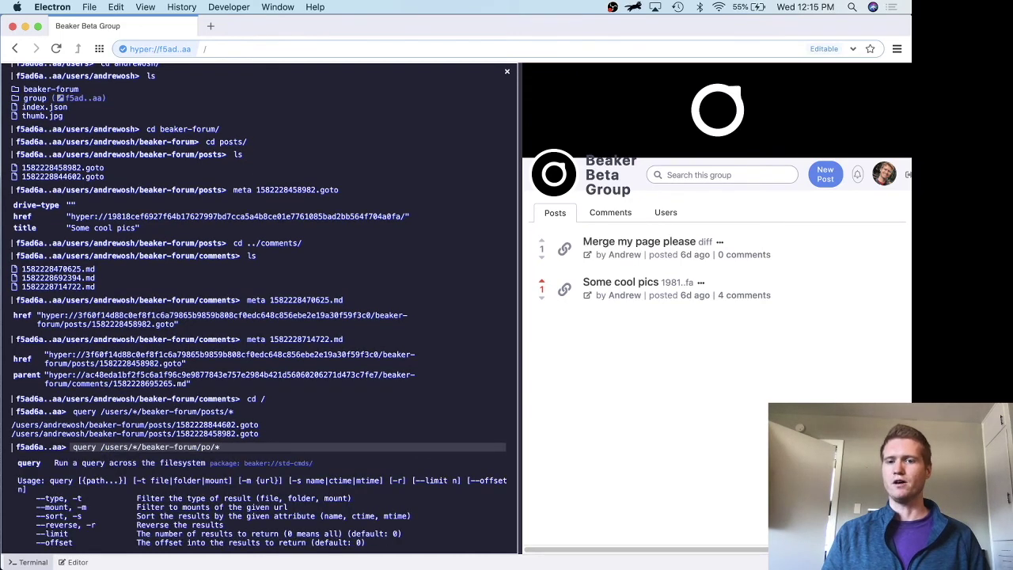
{"action": "type", "text": "comments"}
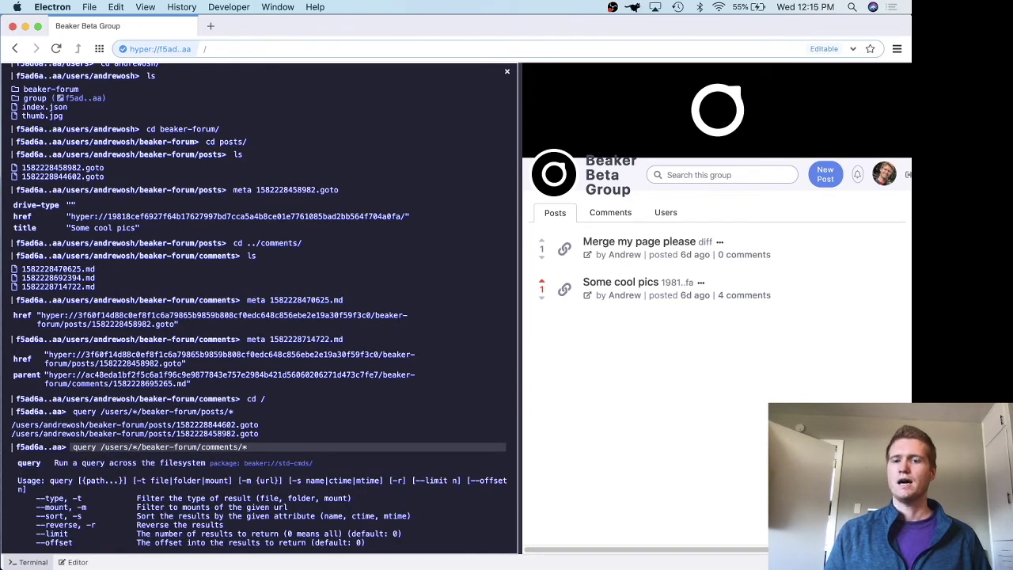
{"action": "key", "text": "Return"}
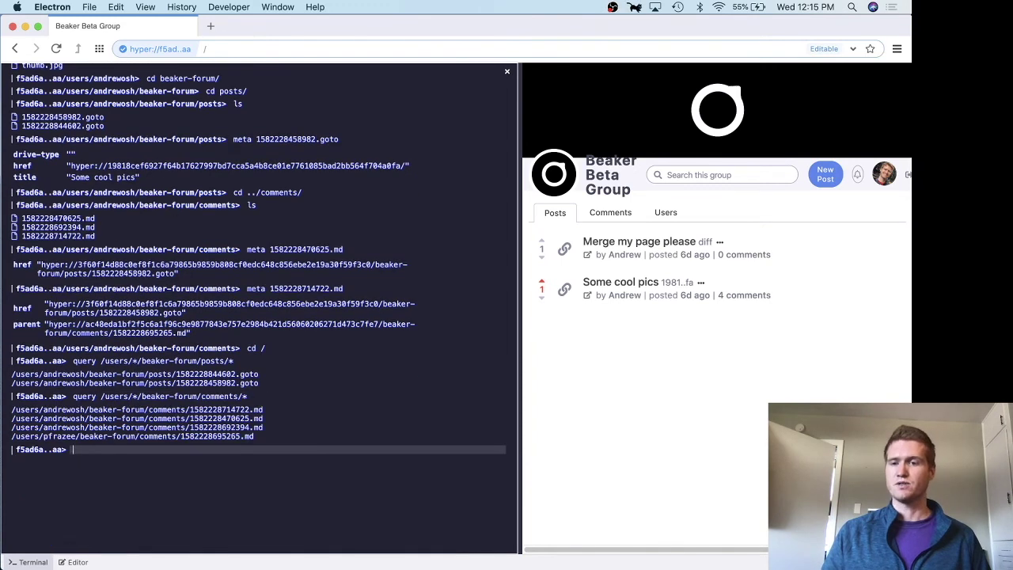
{"action": "left_click", "coordinate": [202, 428]}
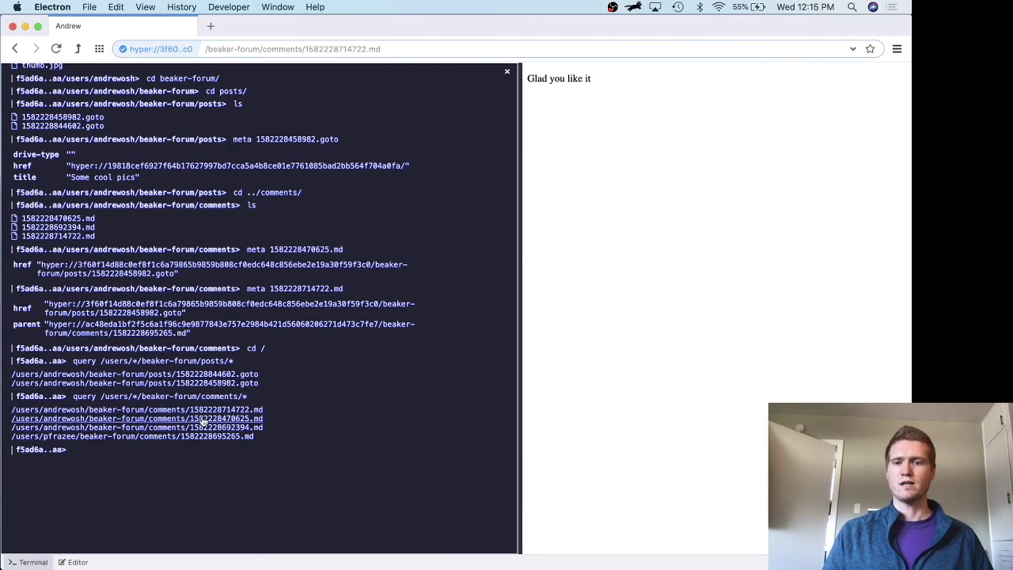
Preview two more listed comment files, close the terminal, and open the group's Wiki groupware
{"action": "left_click", "coordinate": [202, 418]}
{"action": "left_click", "coordinate": [203, 428]}
{"action": "key", "text": "ctrl+grave"}
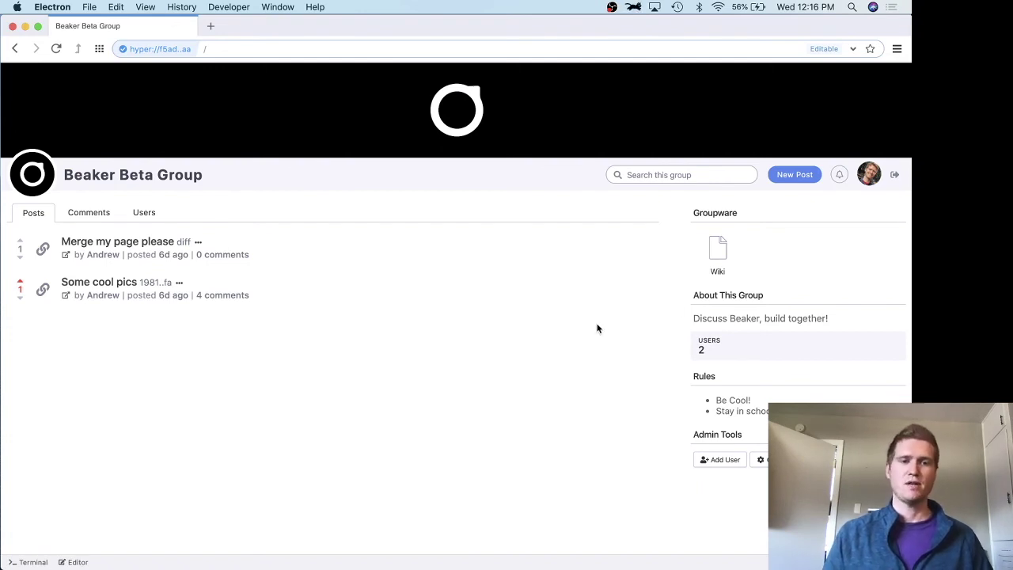
{"action": "left_click", "coordinate": [717, 250]}
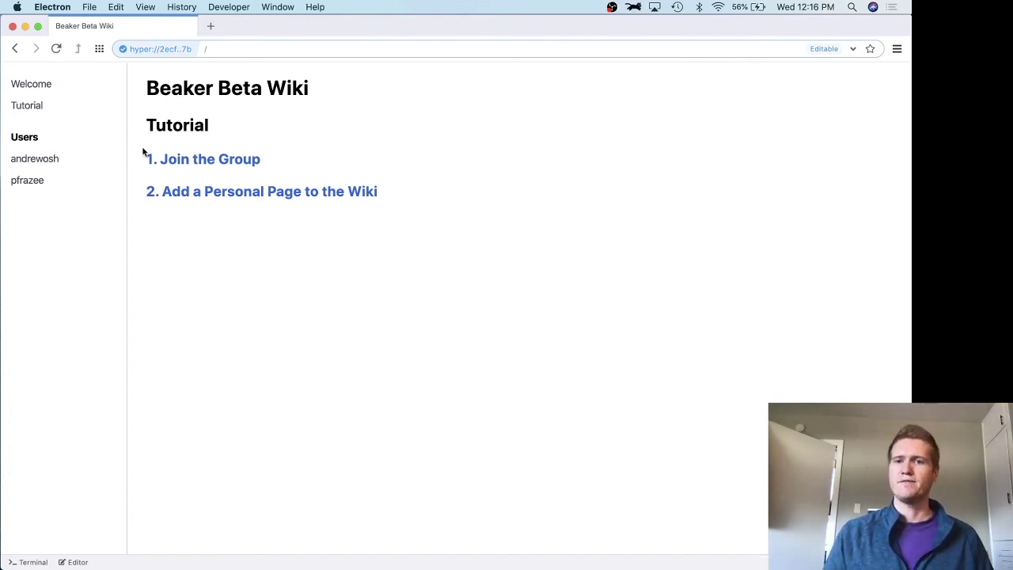
View the Join the Group tutorial, return to Welcome, then open the second member's personal page
{"action": "left_click", "coordinate": [226, 161]}
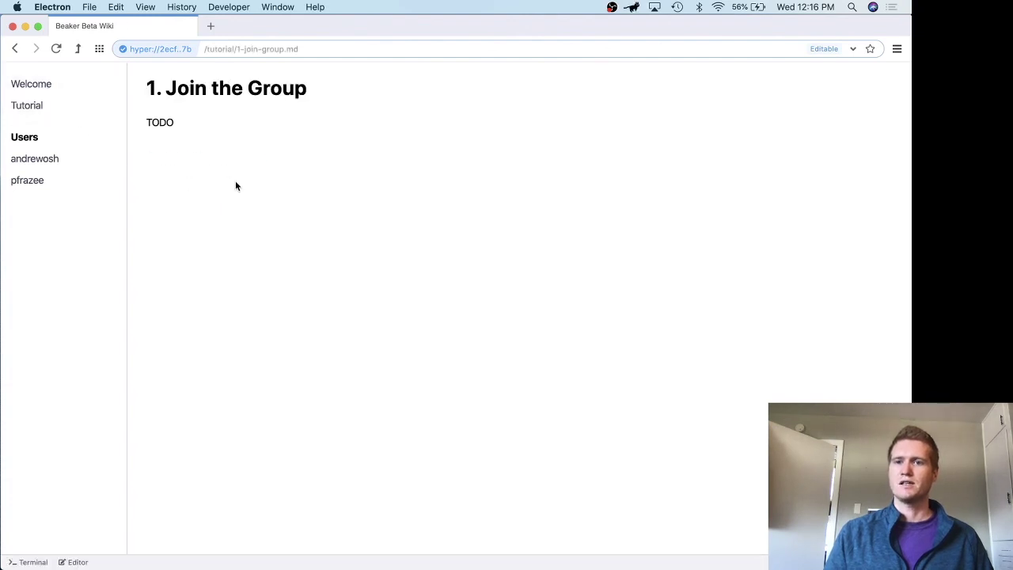
{"action": "left_click", "coordinate": [57, 94]}
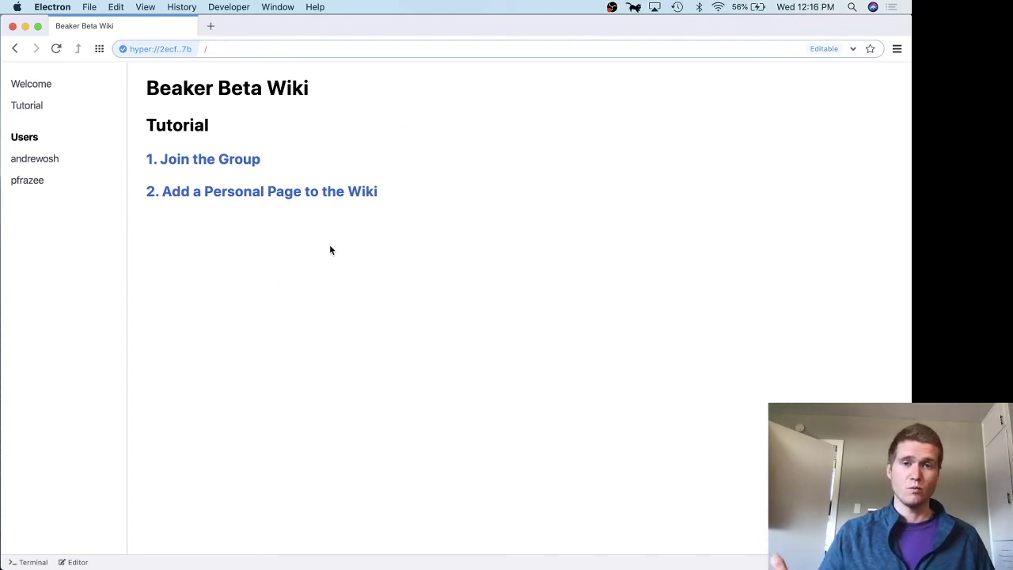
{"action": "left_click", "coordinate": [63, 181]}
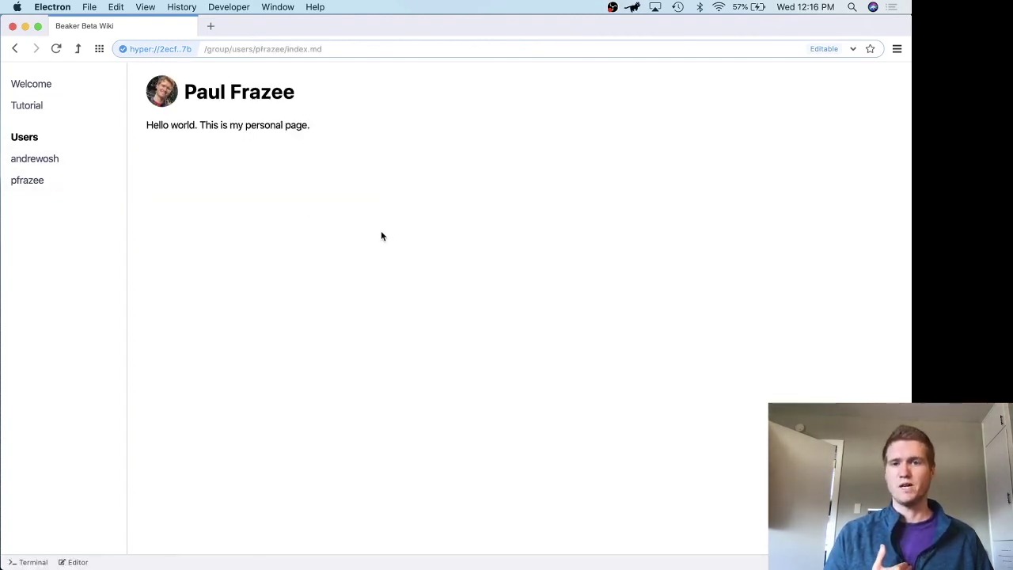
In the side editor, browse group > users > second member's drive and view its index.md source
{"action": "key", "text": "super+e"}
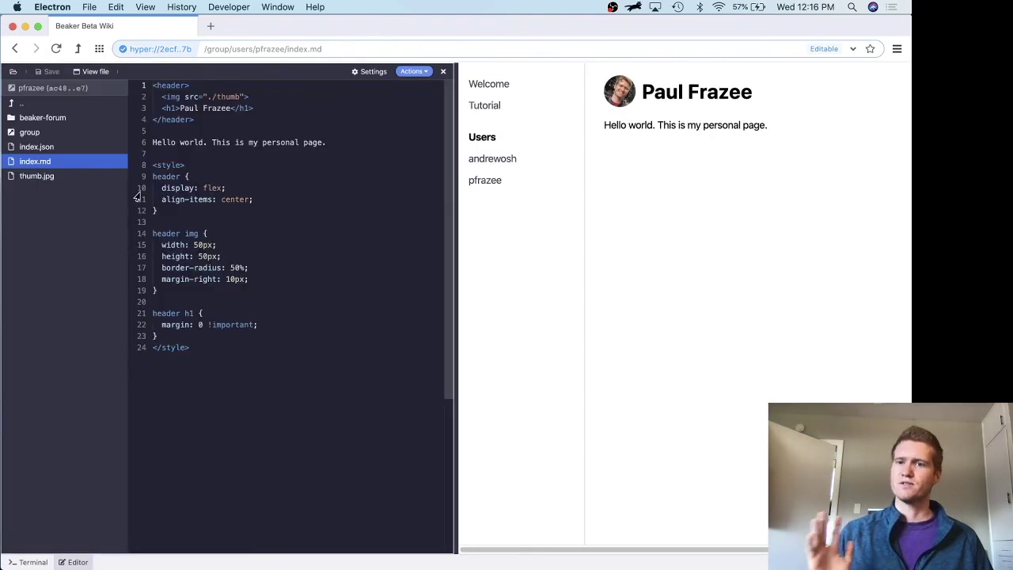
{"action": "left_click", "coordinate": [74, 136]}
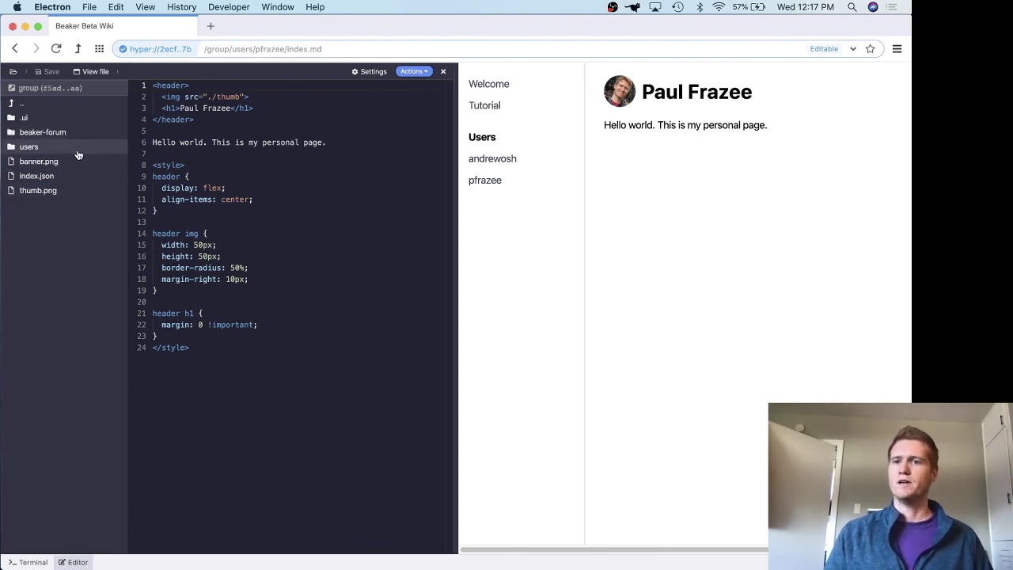
{"action": "left_click", "coordinate": [78, 152]}
{"action": "left_click", "coordinate": [71, 104]}
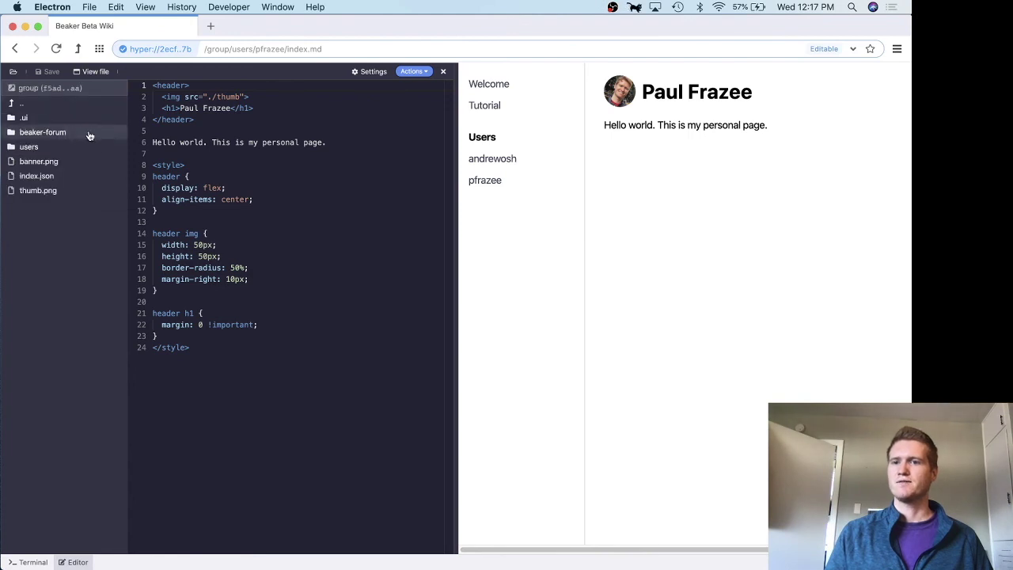
{"action": "left_click", "coordinate": [79, 151]}
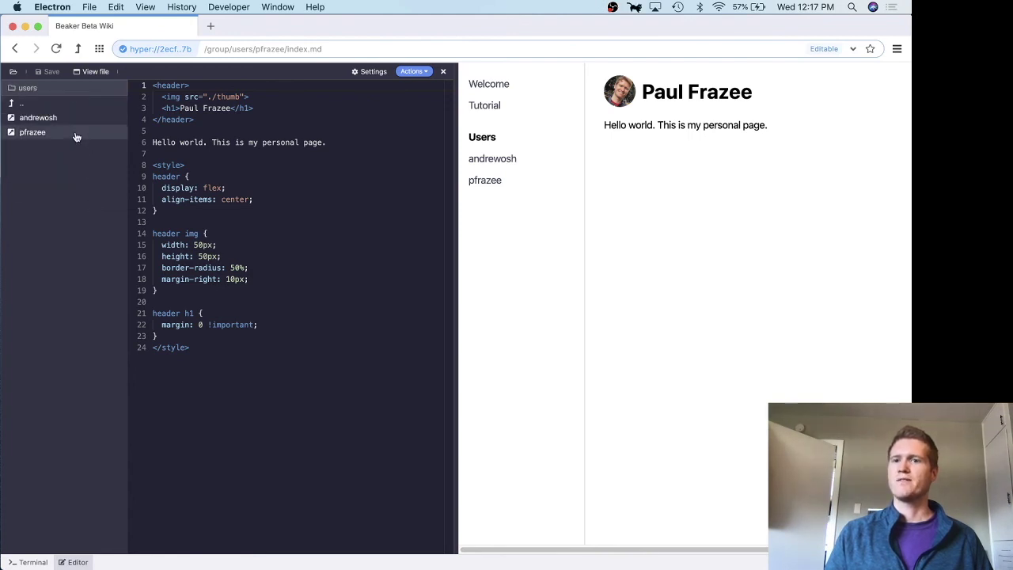
{"action": "left_click", "coordinate": [76, 137]}
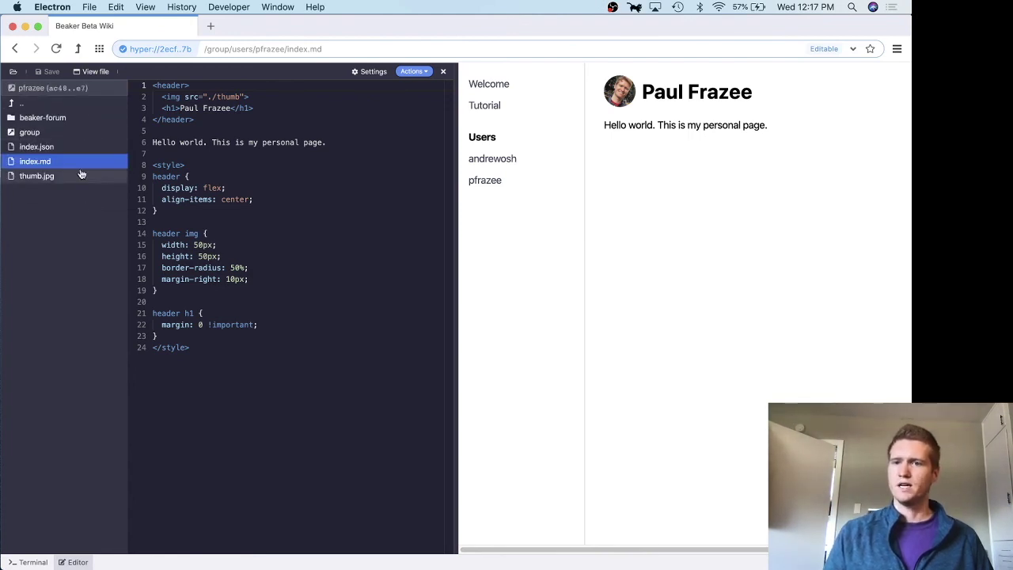
{"action": "left_click", "coordinate": [68, 133]}
{"action": "left_click", "coordinate": [55, 152]}
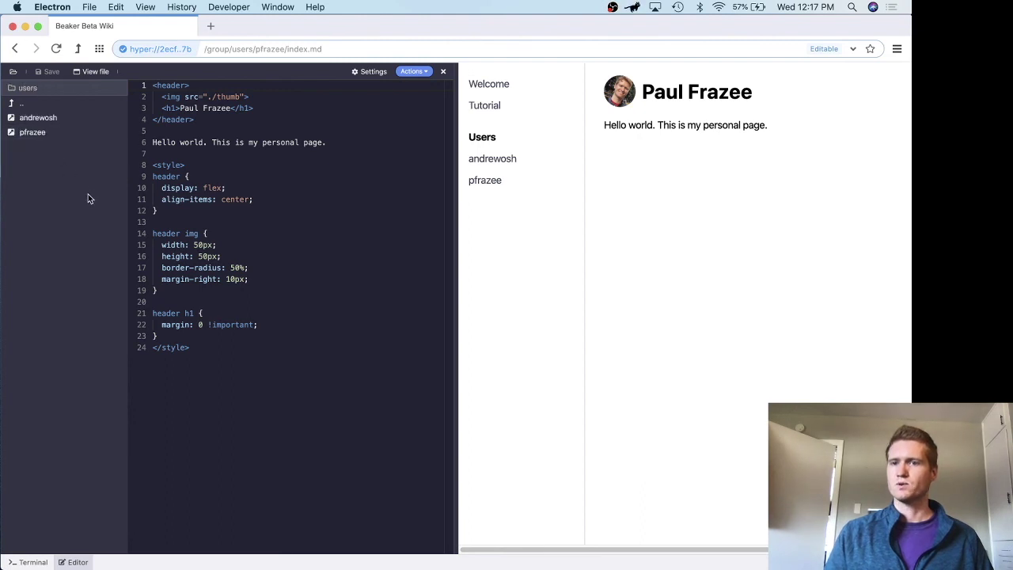
{"action": "left_click", "coordinate": [68, 131]}
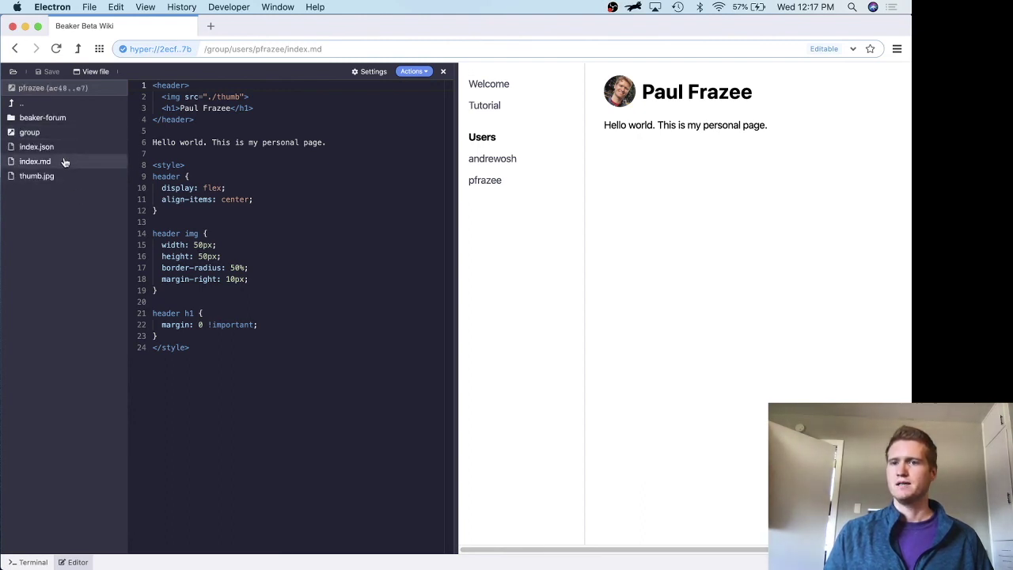
{"action": "left_click", "coordinate": [64, 161]}
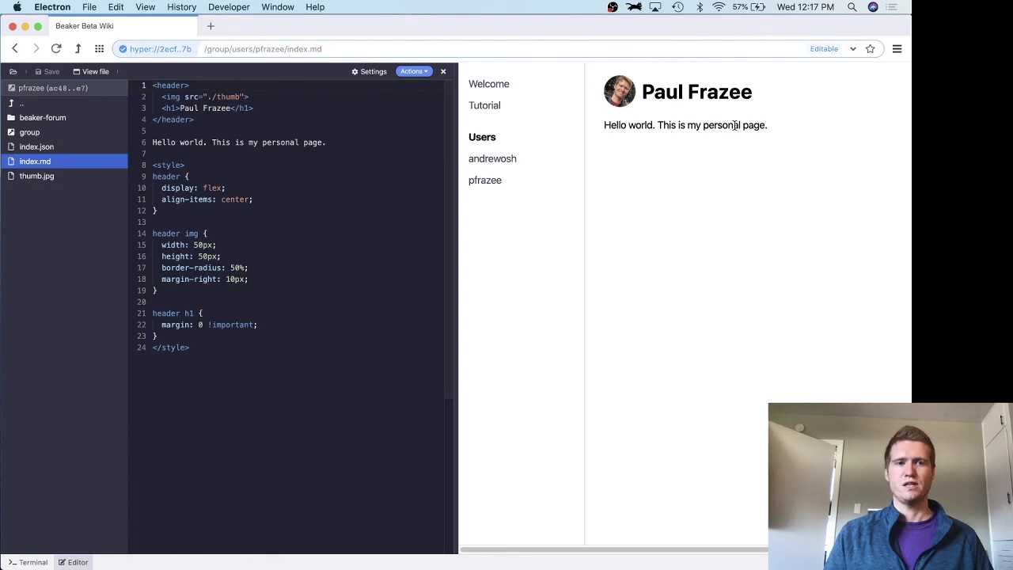
{"action": "left_click", "coordinate": [277, 358]}
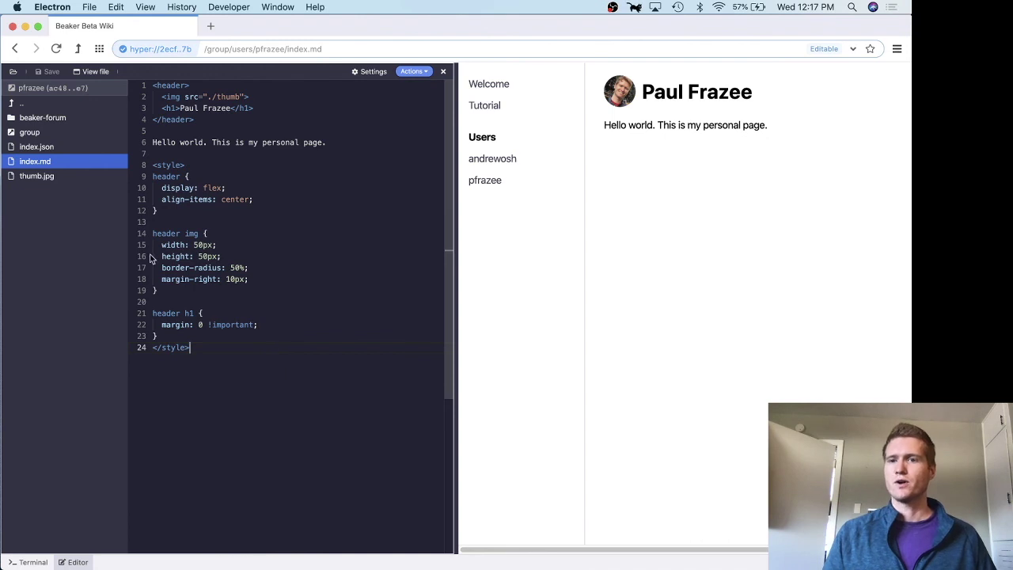
Open comment 1582228695265.md from beaker-forum/comments, view it as a page, then return to the member's page
{"action": "left_click", "coordinate": [77, 118]}
{"action": "left_click", "coordinate": [60, 119]}
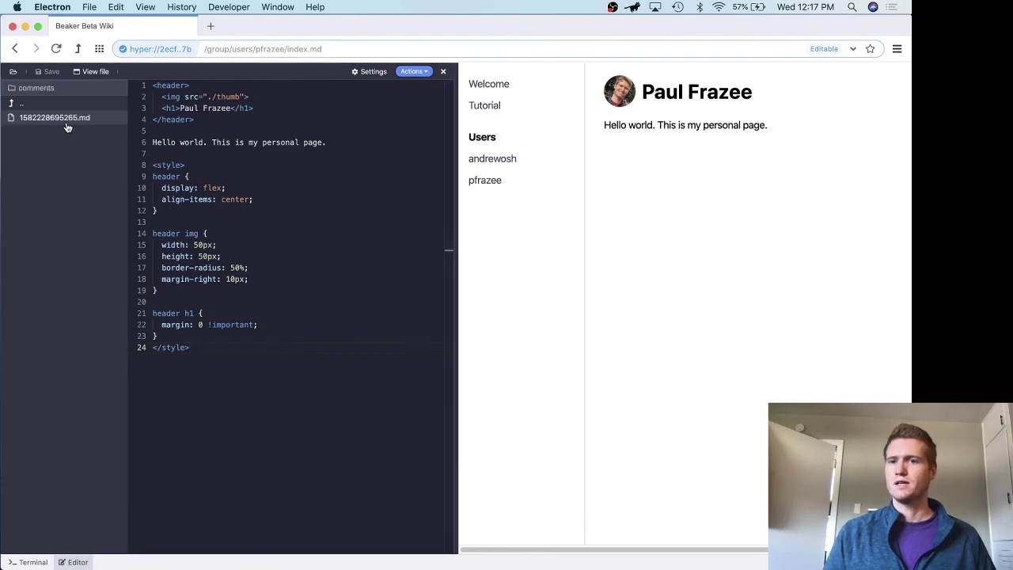
{"action": "left_click", "coordinate": [68, 121]}
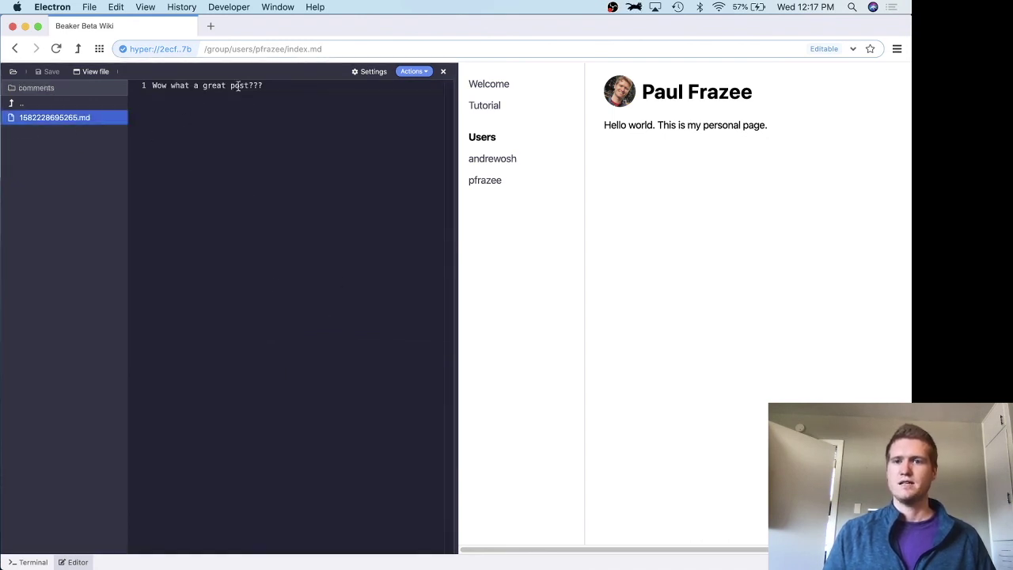
{"action": "left_click", "coordinate": [93, 71]}
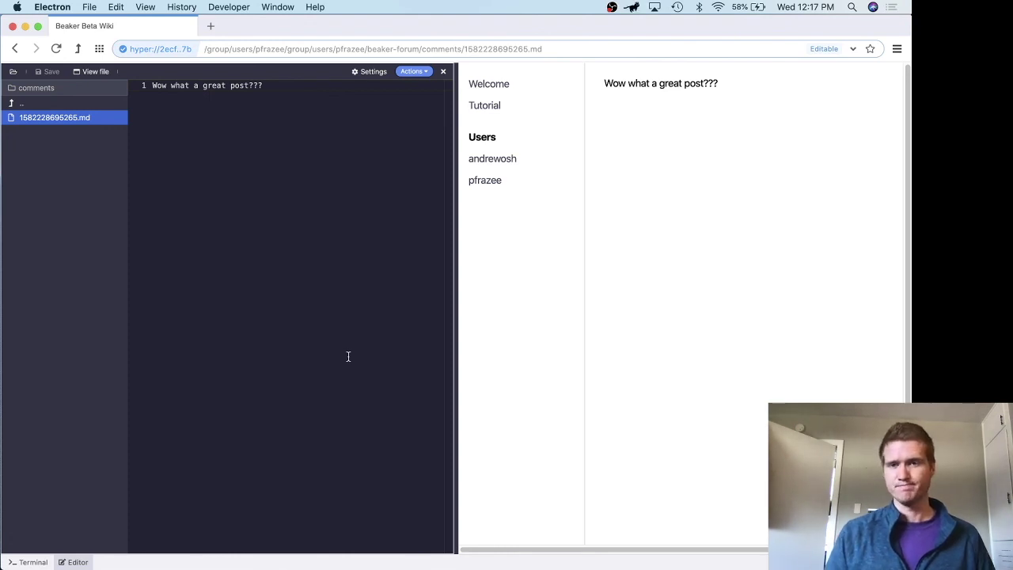
{"action": "left_click", "coordinate": [494, 181]}
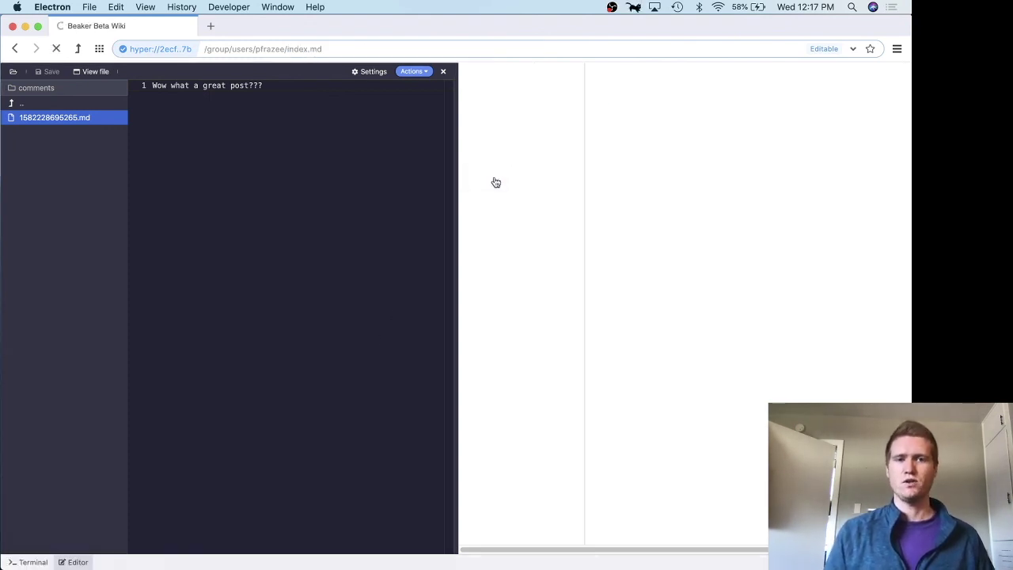